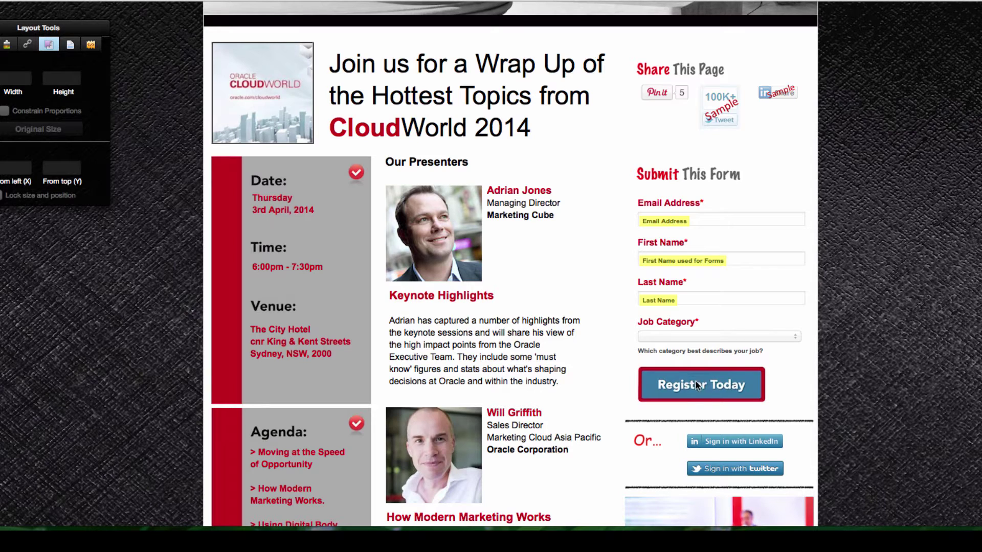
Search the landing page's cloud components for "sig" and pick the LinkedIn Signon component.
scroll(708, 426, "down", 5)
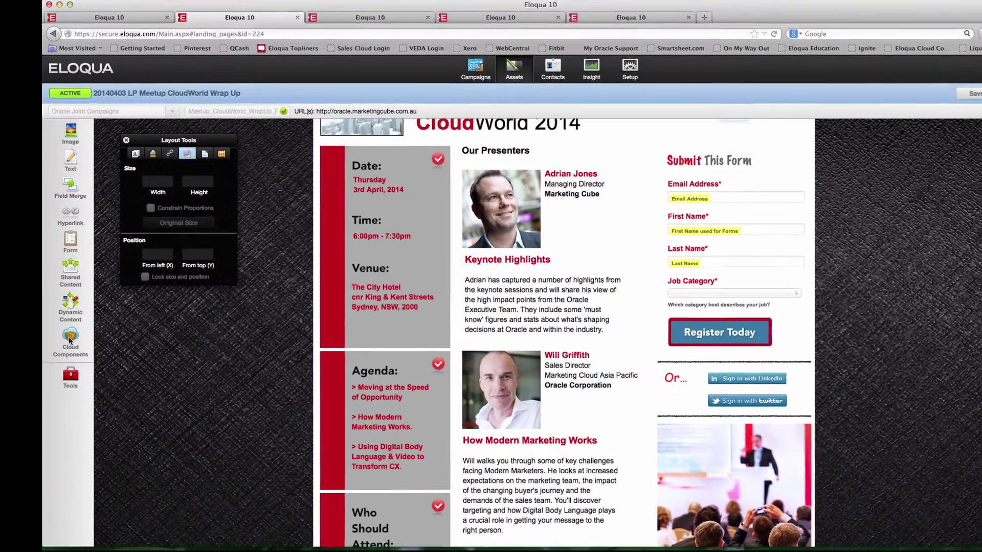
left_click(84, 347)
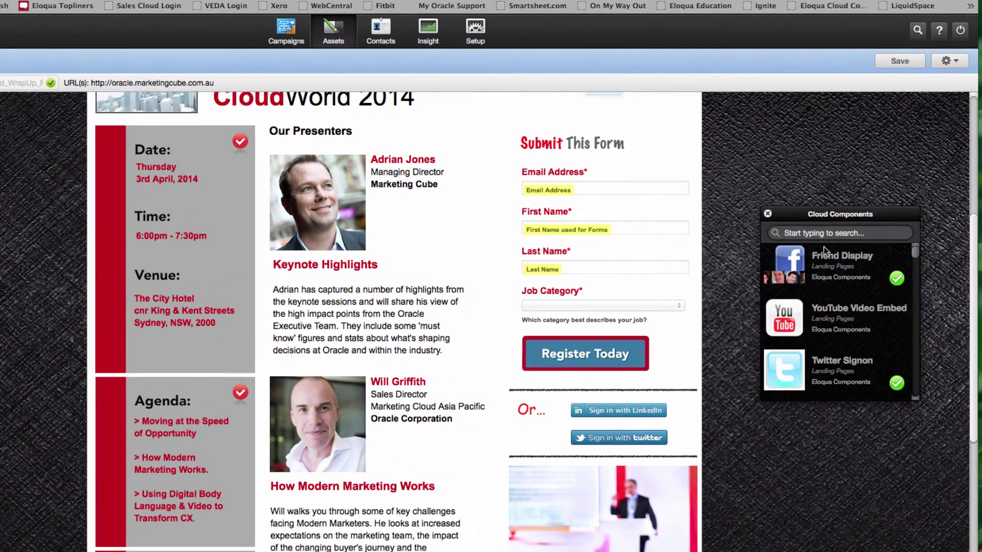
left_click(909, 242)
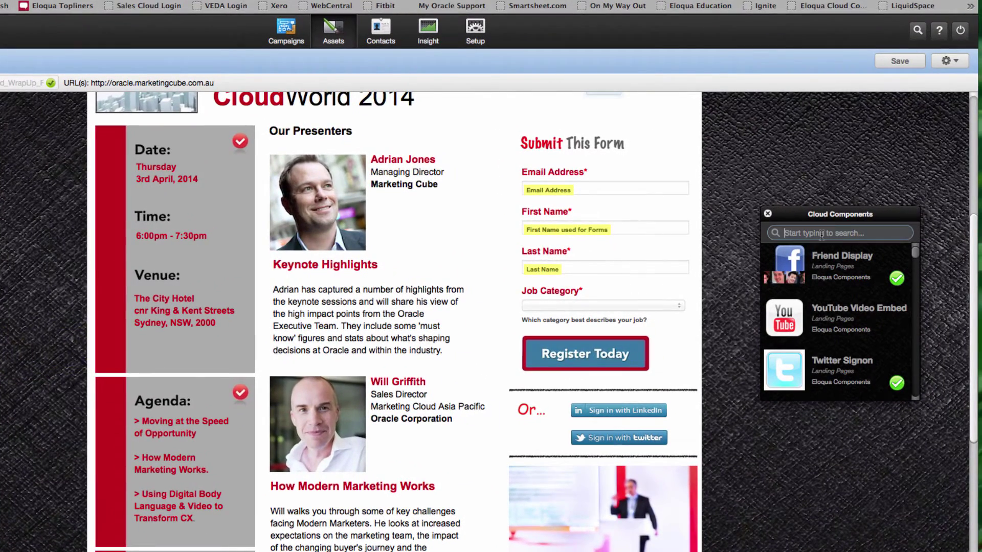
type("sig")
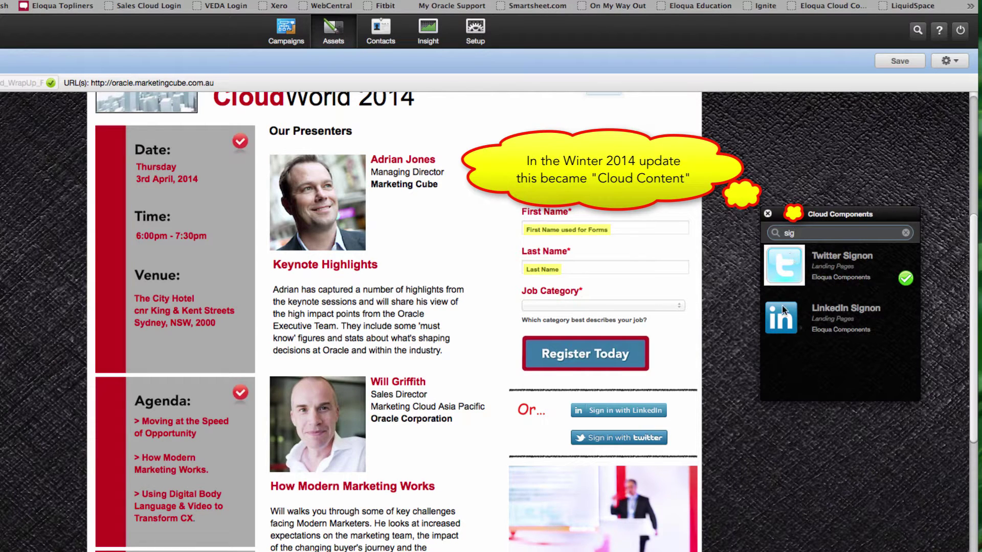
left_click_drag(781, 318, 443, 349)
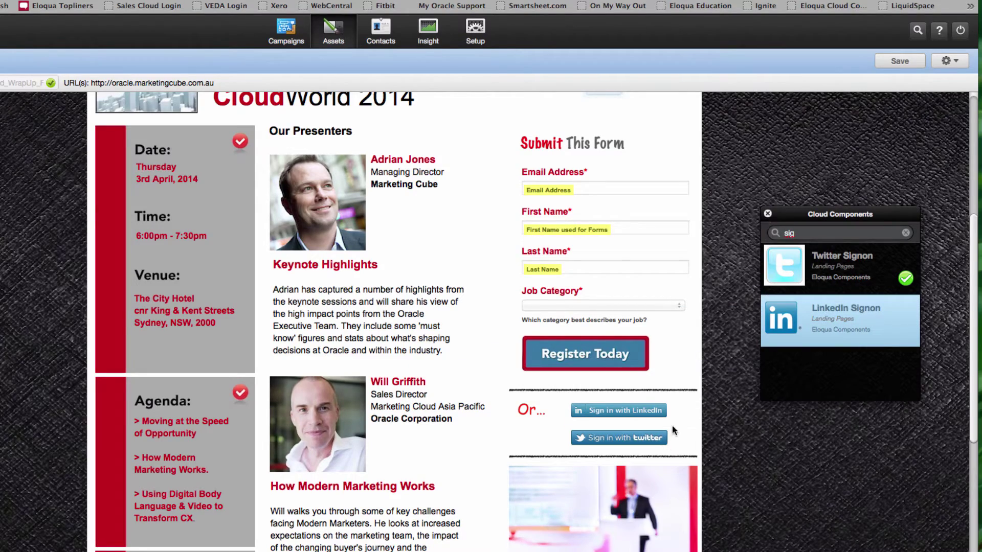
Open the setup page of the LinkedIn sign-in component placed below the registration form.
left_click(621, 412)
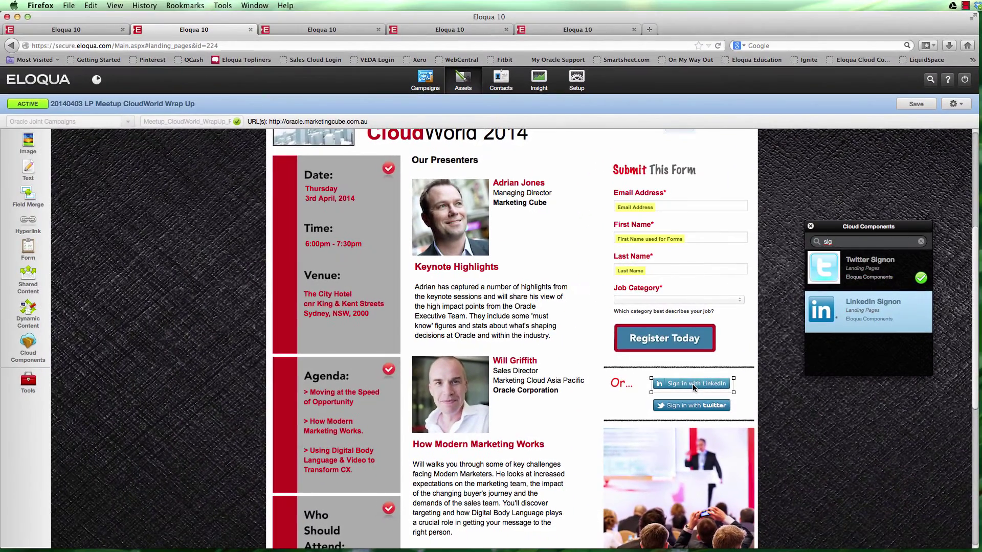
double_click(692, 384)
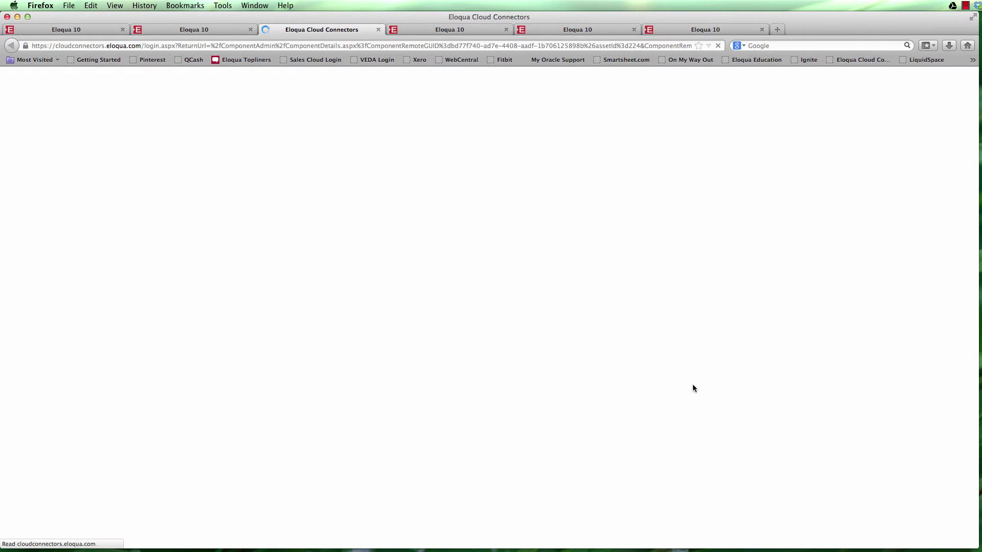
left_click(517, 240)
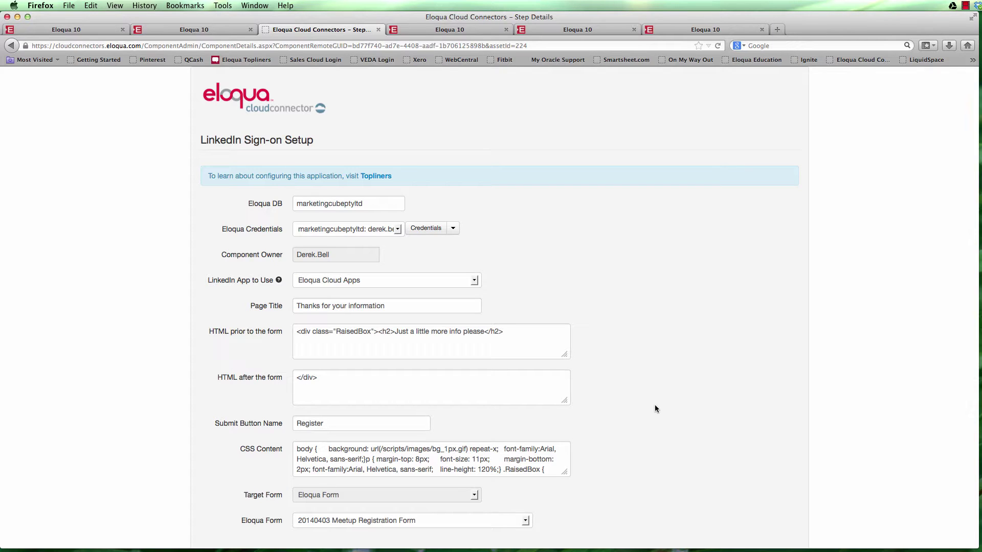
Review the LinkedIn sign-on setup's target form settings and the list of available Eloqua forms, keeping 20140403 Meetup Registration Form.
scroll(600, 396, "down", 5)
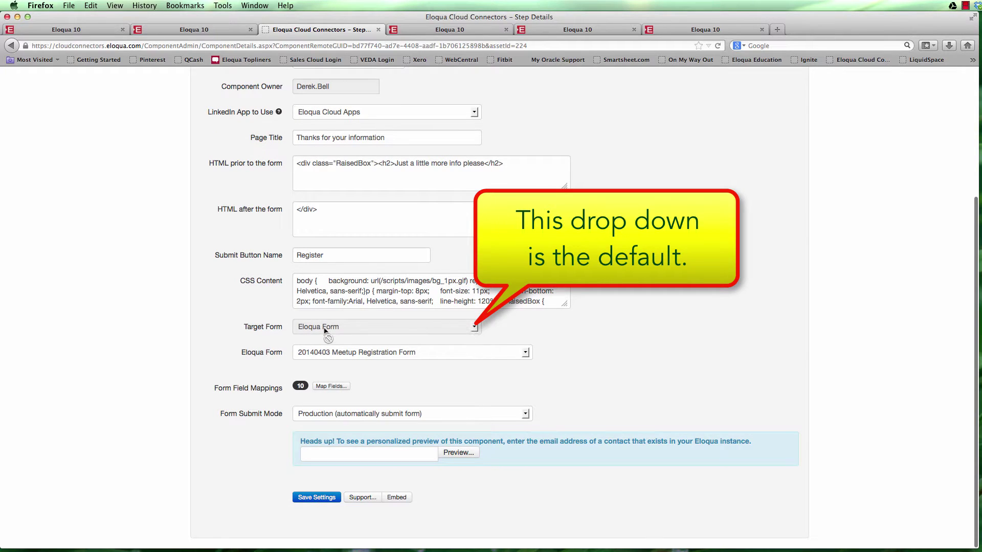
left_click(526, 352)
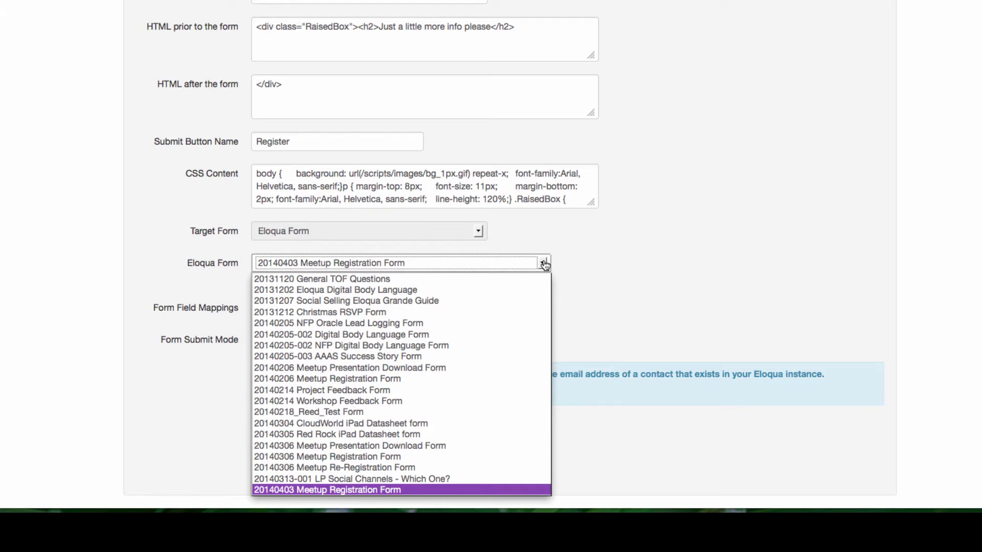
left_click(571, 265)
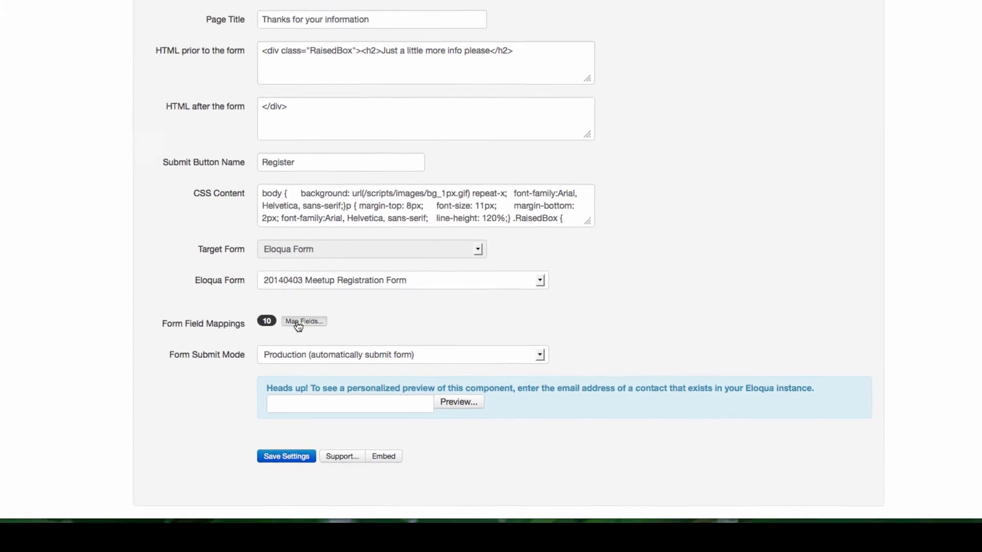
Examine the LinkedIn component's form field mappings and the standard LinkedIn fields available to add, then close the mapping window.
left_click(298, 306)
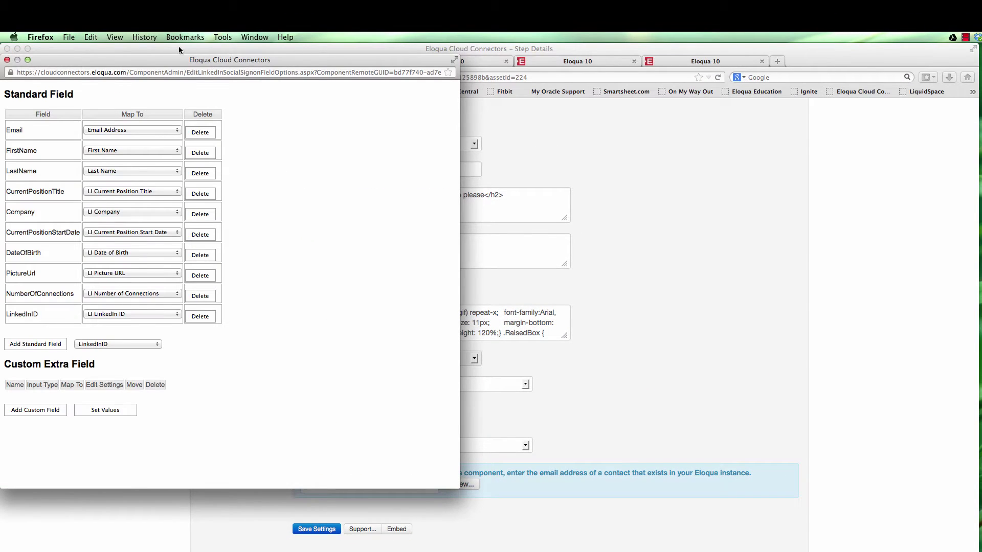
left_click_drag(178, 57, 494, 68)
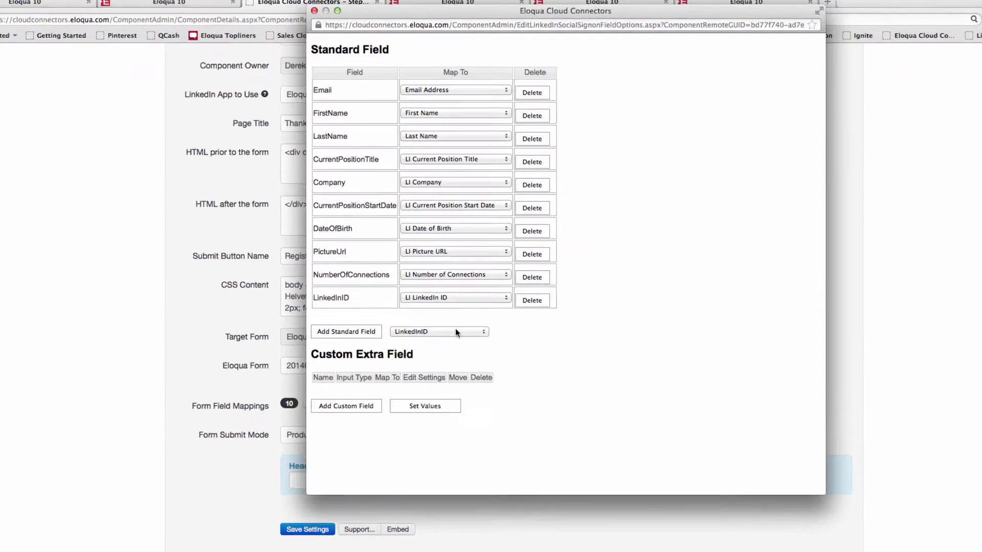
left_click(448, 354)
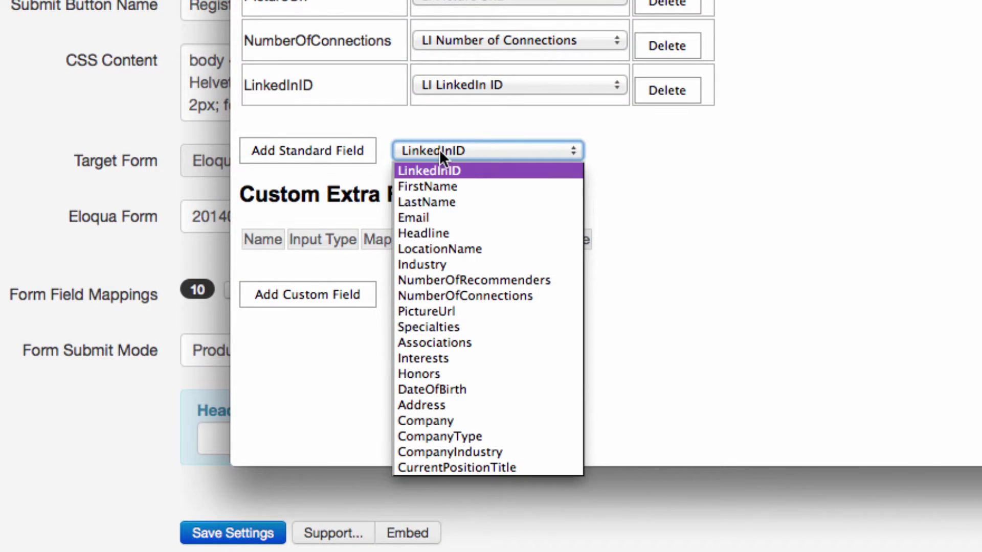
scroll(495, 309, "down", 3)
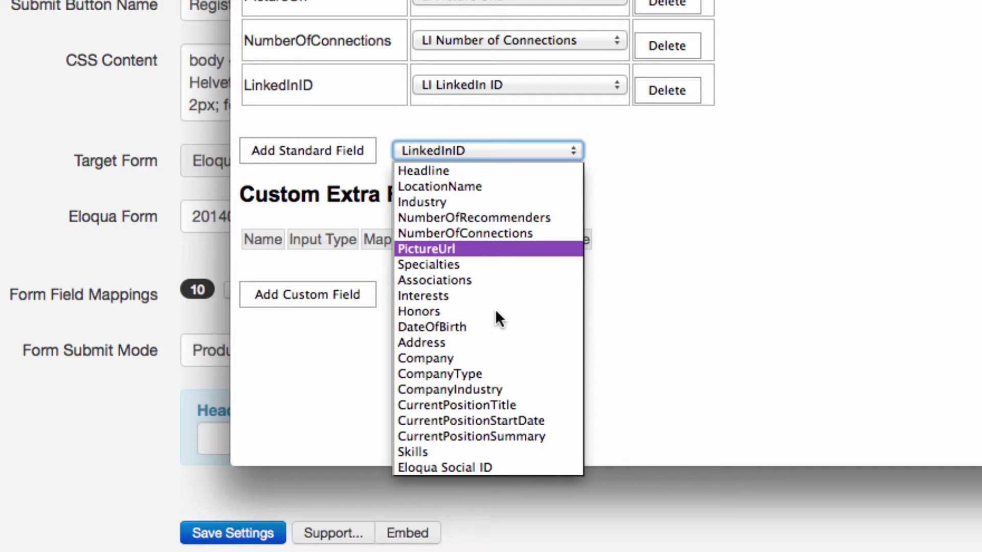
scroll(495, 308, "up", 3)
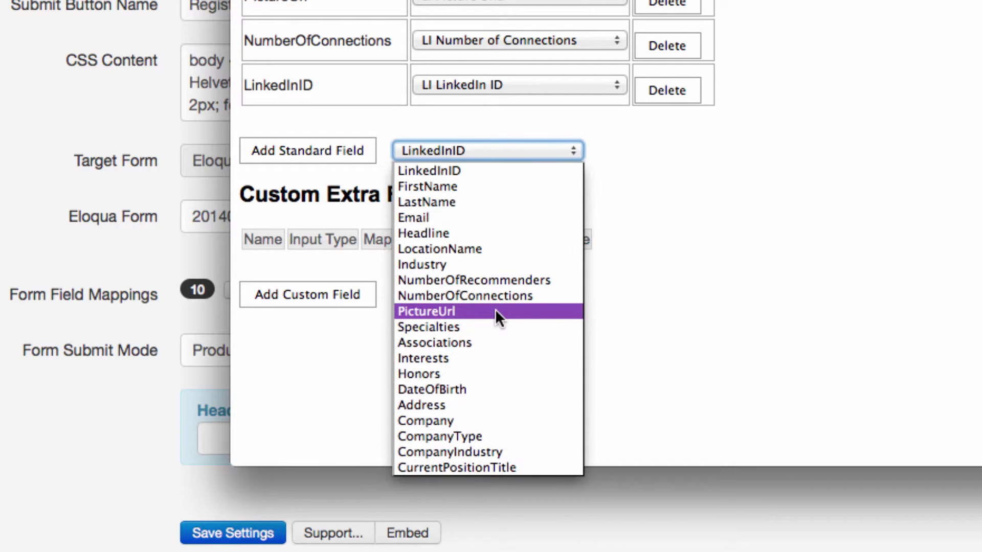
left_click(595, 139)
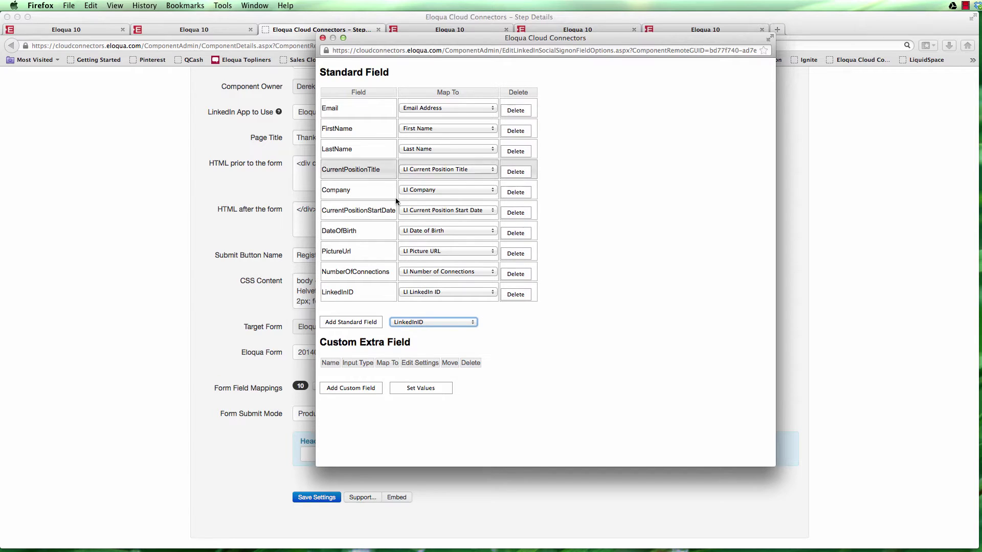
left_click(323, 38)
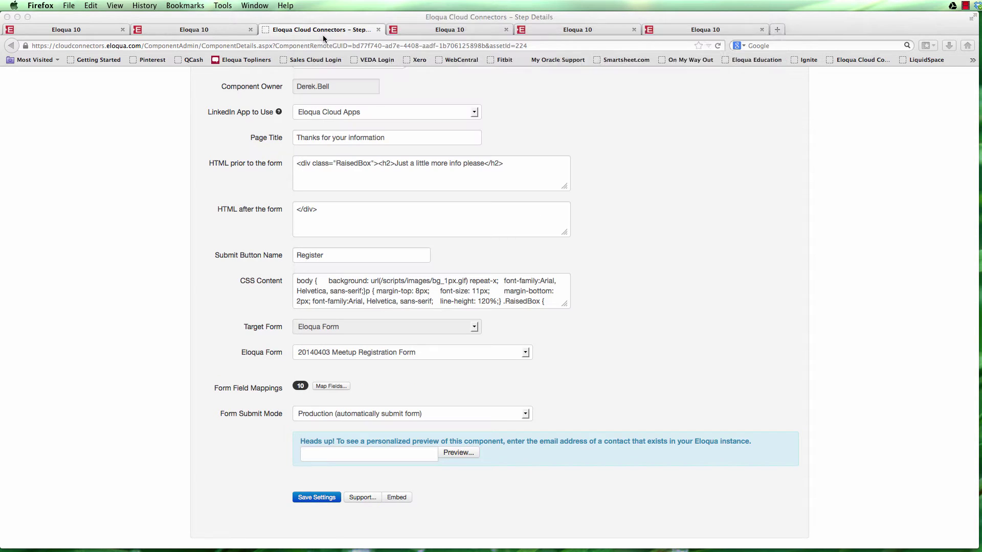
Compare the fields of the 20140403 Meetup Registration Form with the form shown on the landing page.
left_click(414, 29)
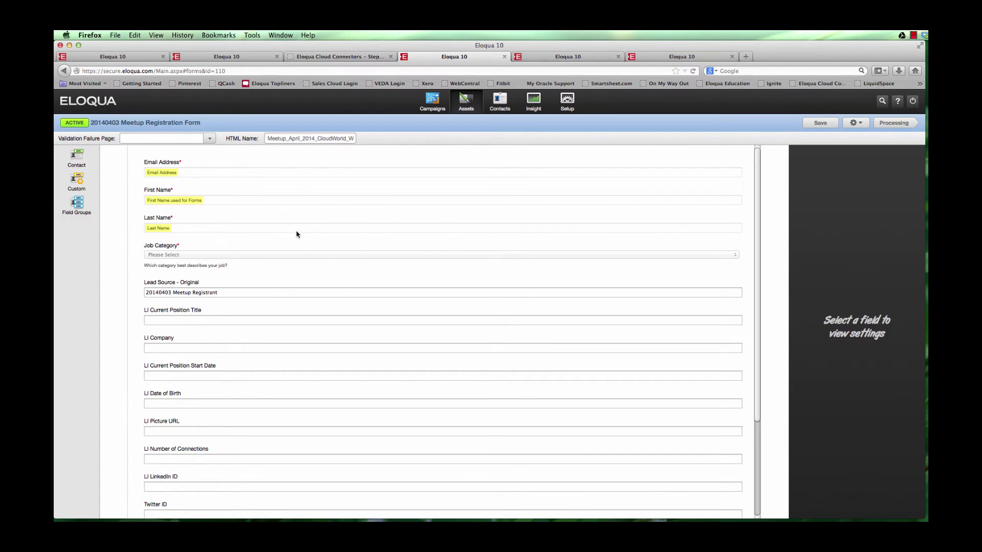
left_click(233, 58)
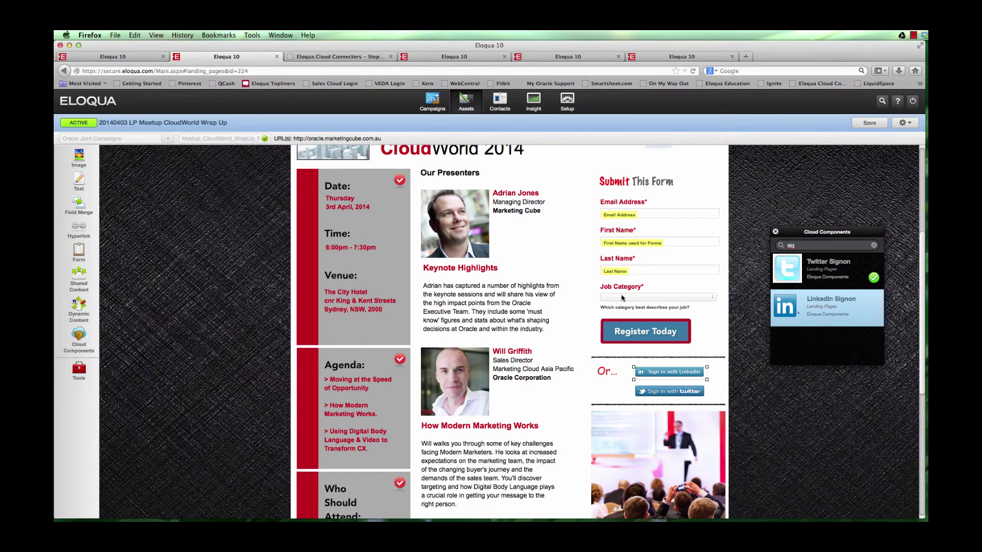
left_click(439, 59)
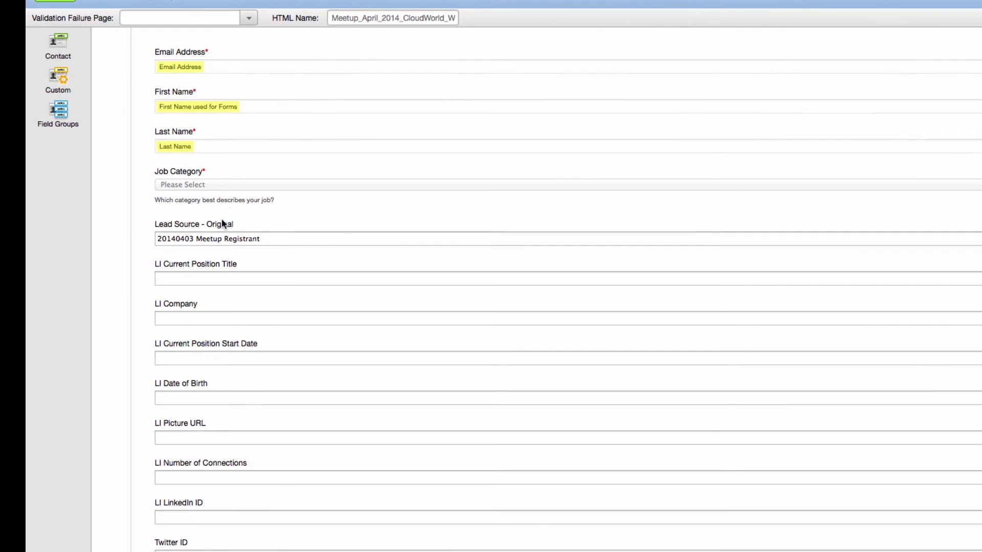
scroll(265, 427, "down", 3)
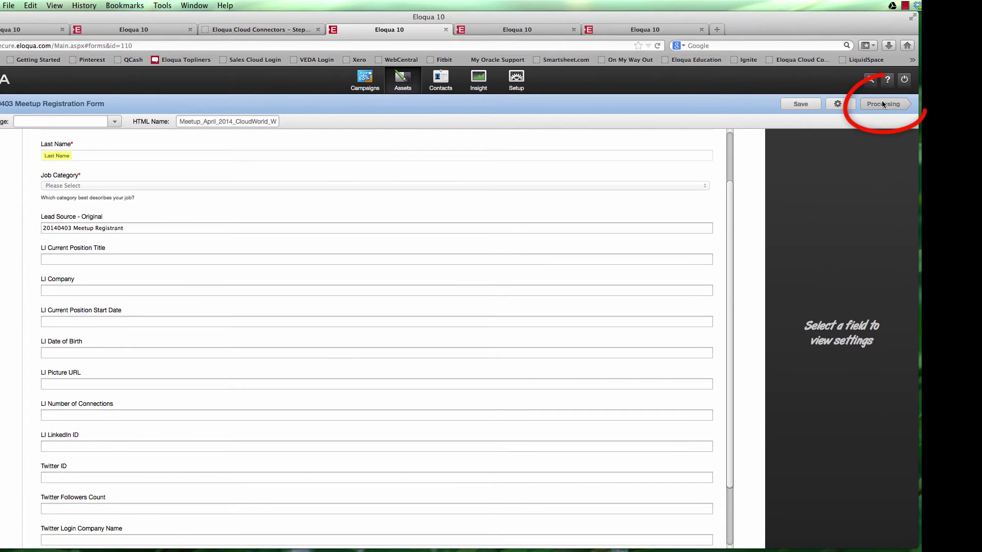
Open the registration form's processing steps and view the step types that can be added.
left_click(881, 104)
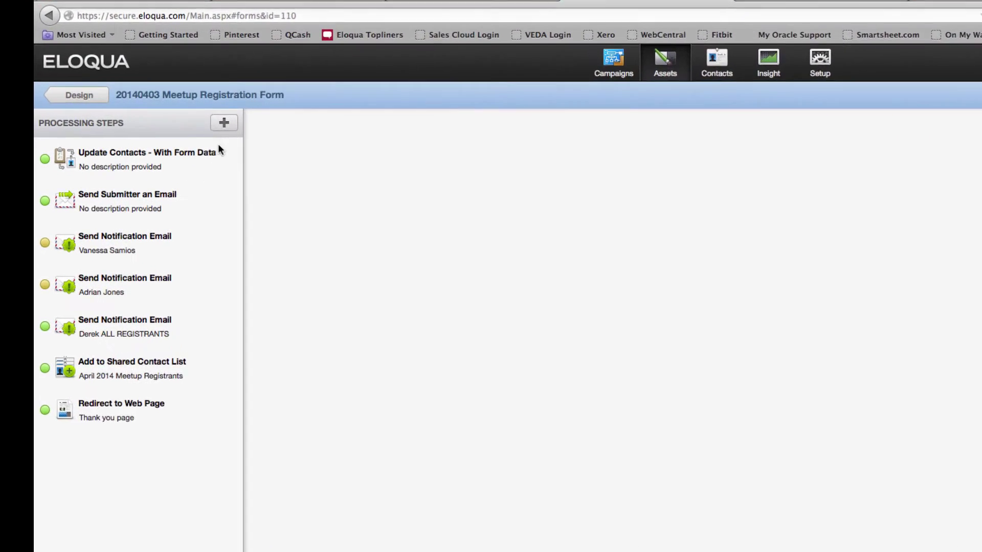
left_click(212, 125)
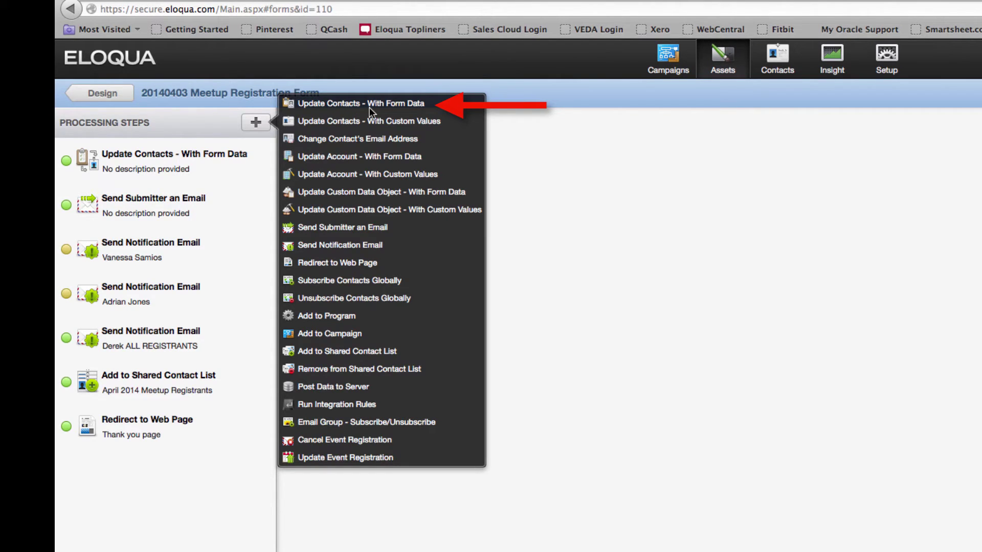
left_click(179, 163)
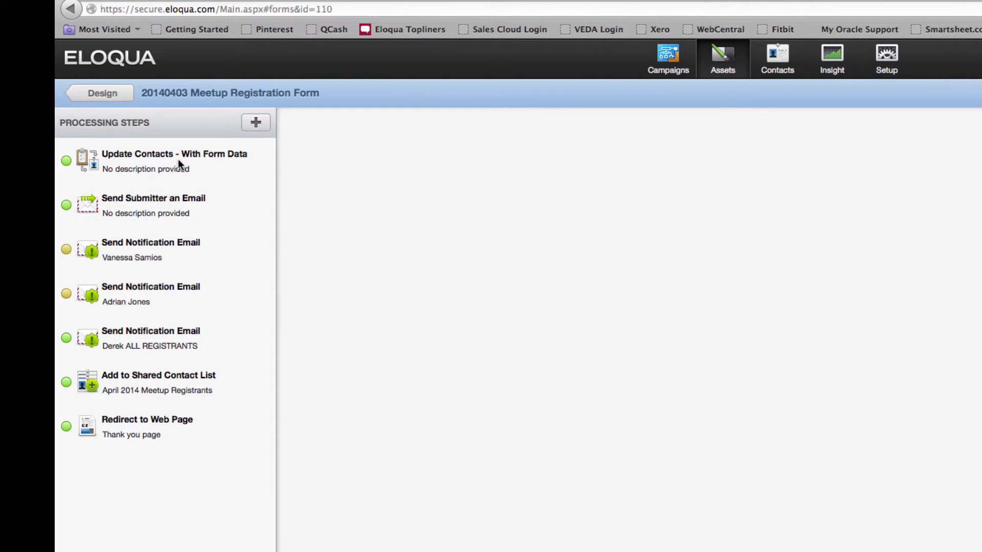
Open the Update Contacts - With Form Data step and examine its source-to-target field mappings.
left_click(179, 163)
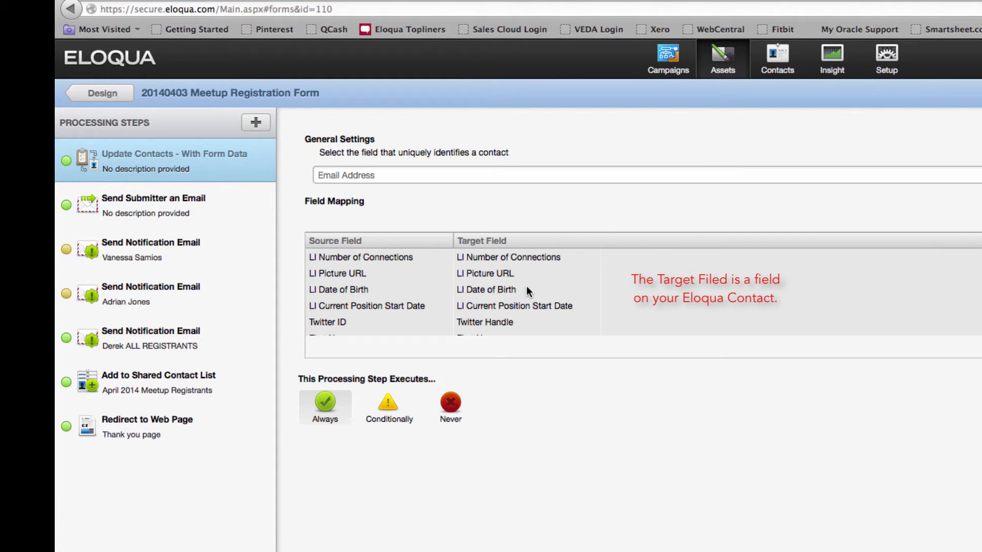
scroll(526, 286, "down", 2)
scroll(527, 286, "down", 3)
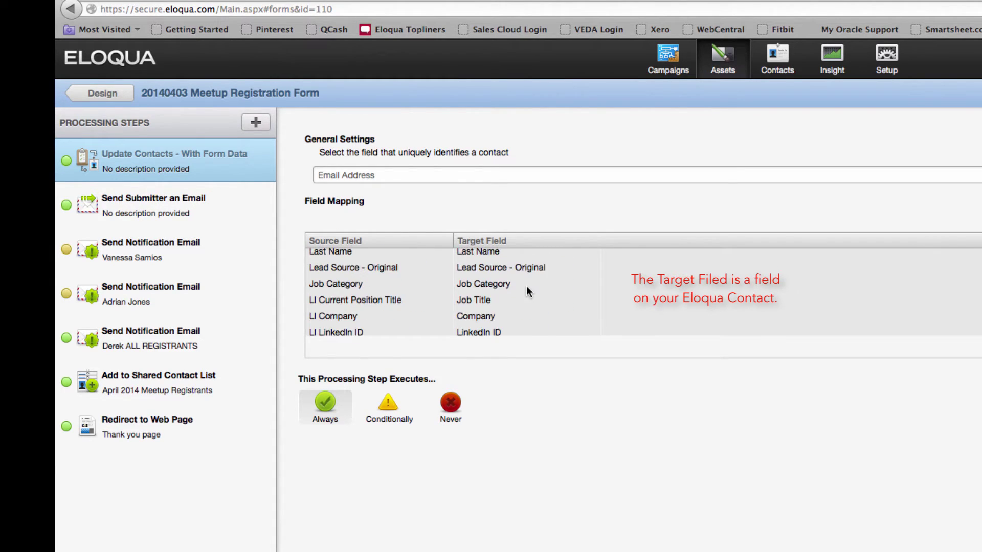
scroll(527, 289, "down", 2)
scroll(527, 290, "up", 5)
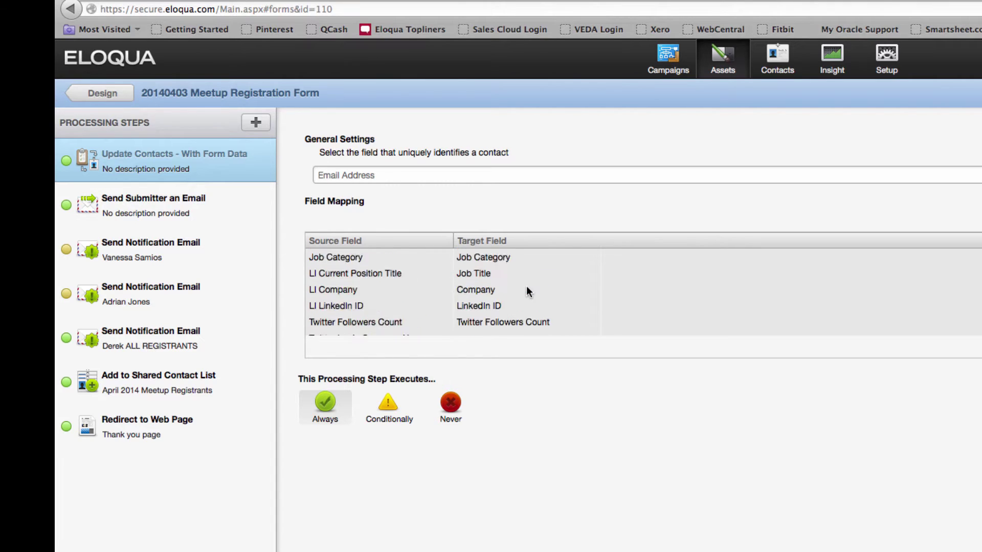
scroll(526, 287, "up", 2)
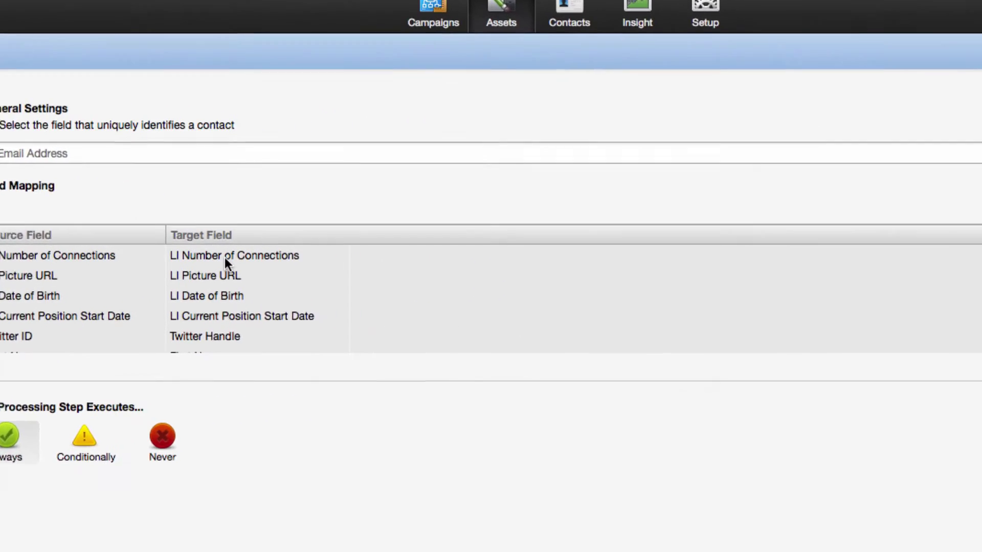
Inspect the LI Number of Connections mapping and the contact fields offered as its target field.
left_click(225, 255)
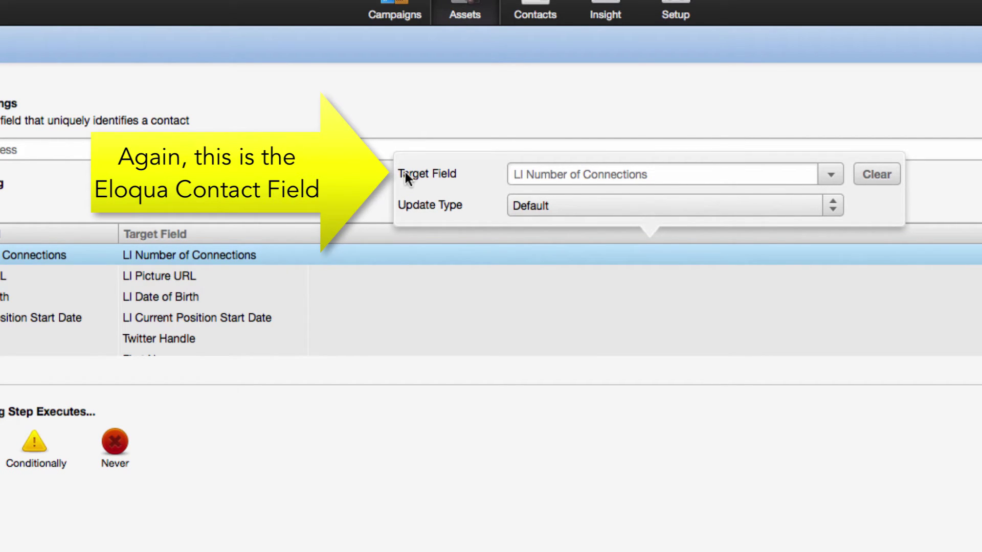
left_click(831, 174)
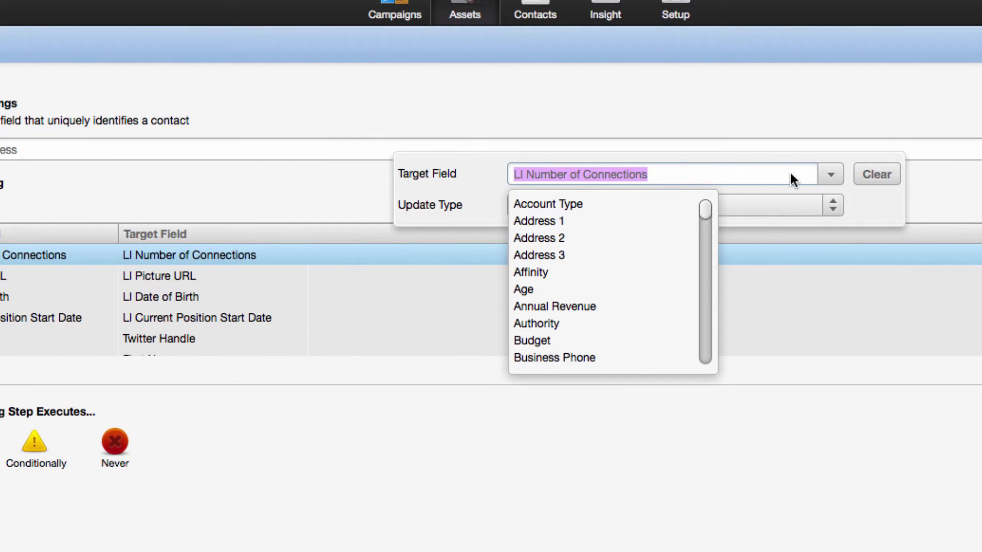
left_click(762, 468)
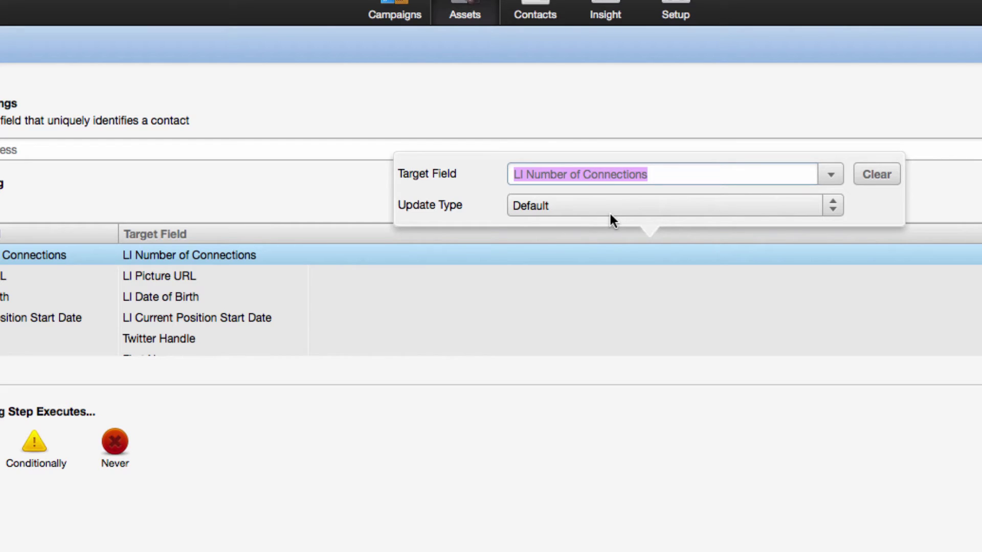
left_click(721, 407)
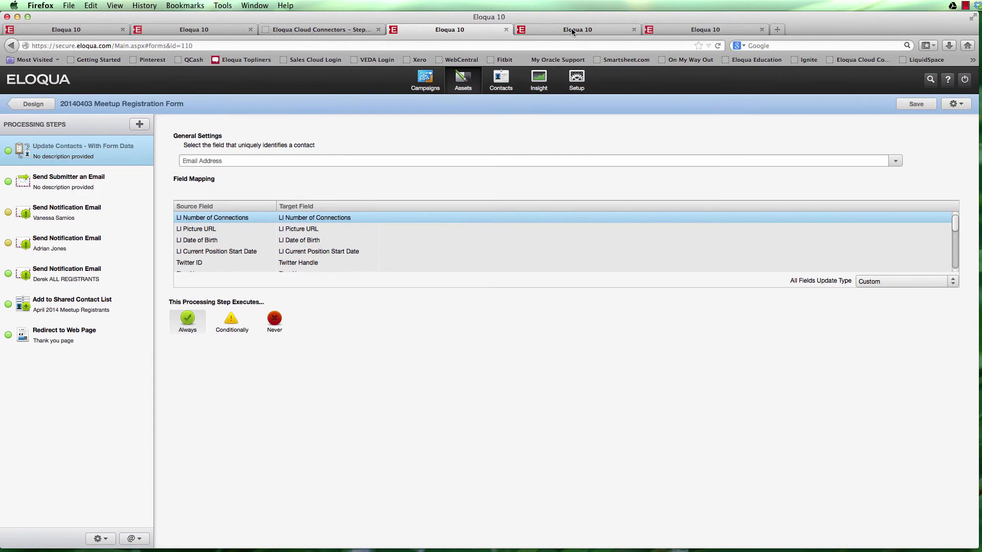
Switch to the application setup page and open the database's Fields & Views to show the contact fields.
left_click(573, 31)
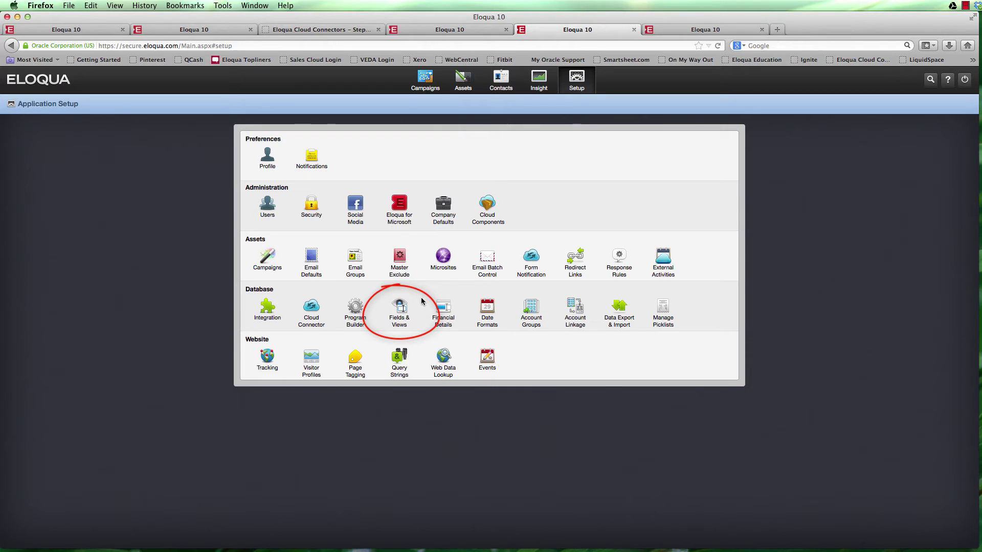
left_click(401, 312)
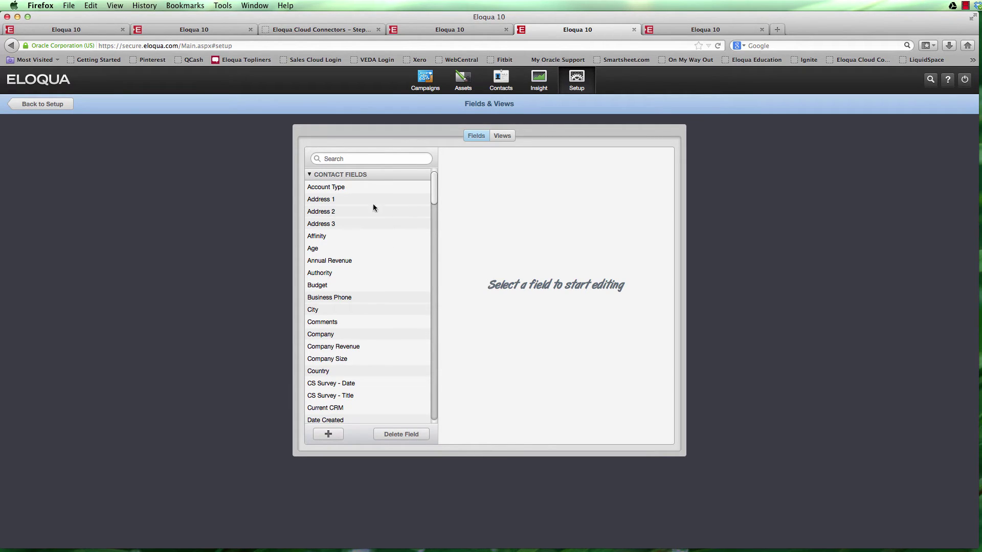
Search the database fields for "LI", and open the Social Data from Sign On contact view.
left_click(343, 157)
type("LI")
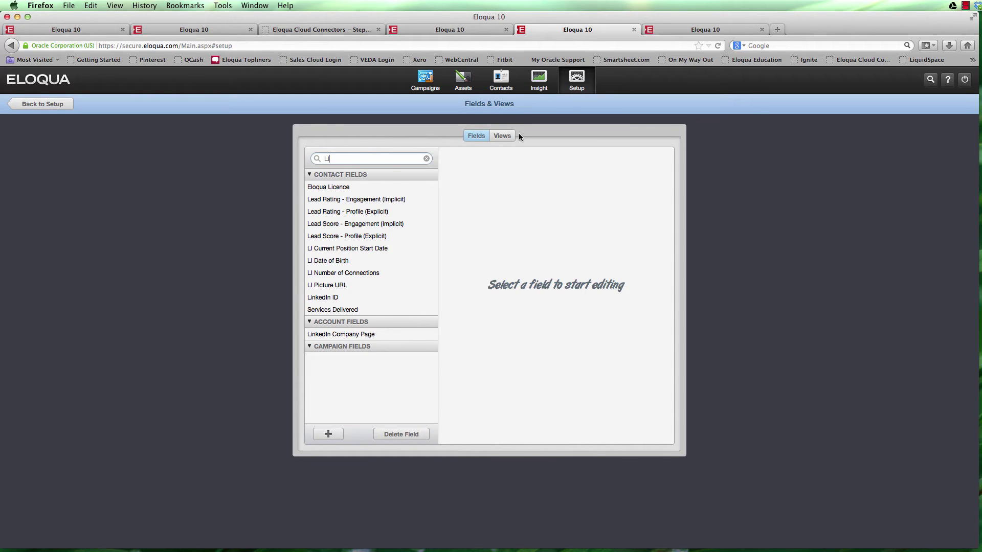
left_click(505, 134)
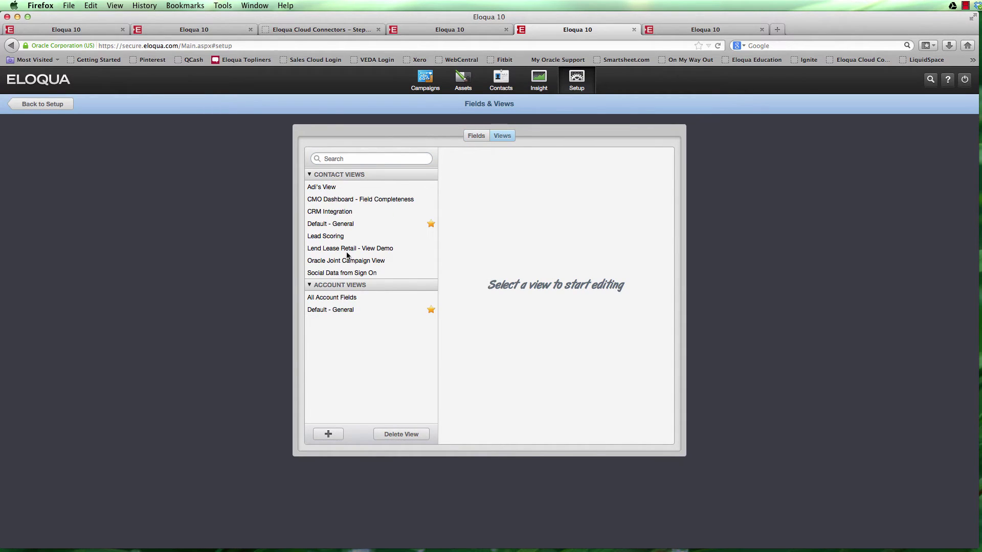
left_click(330, 225)
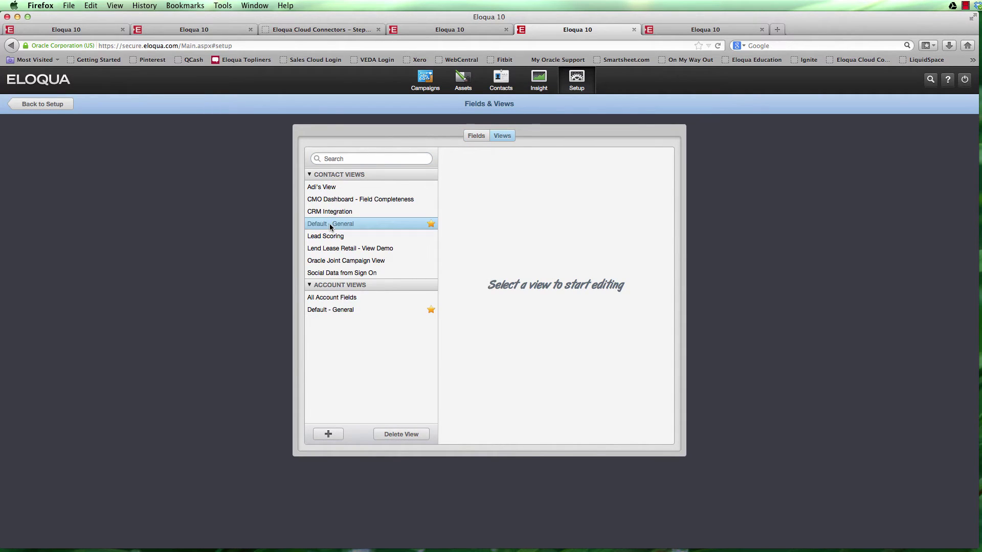
left_click(326, 275)
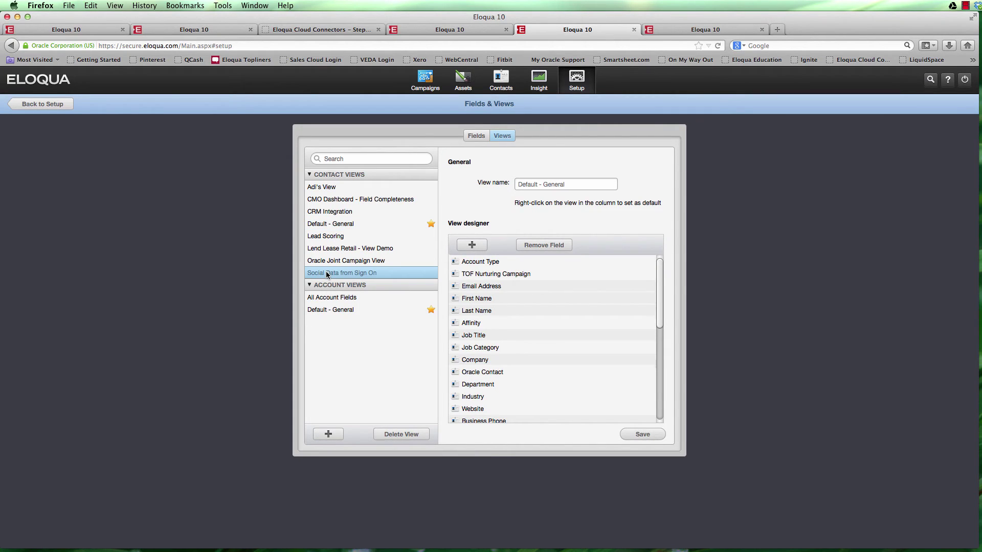
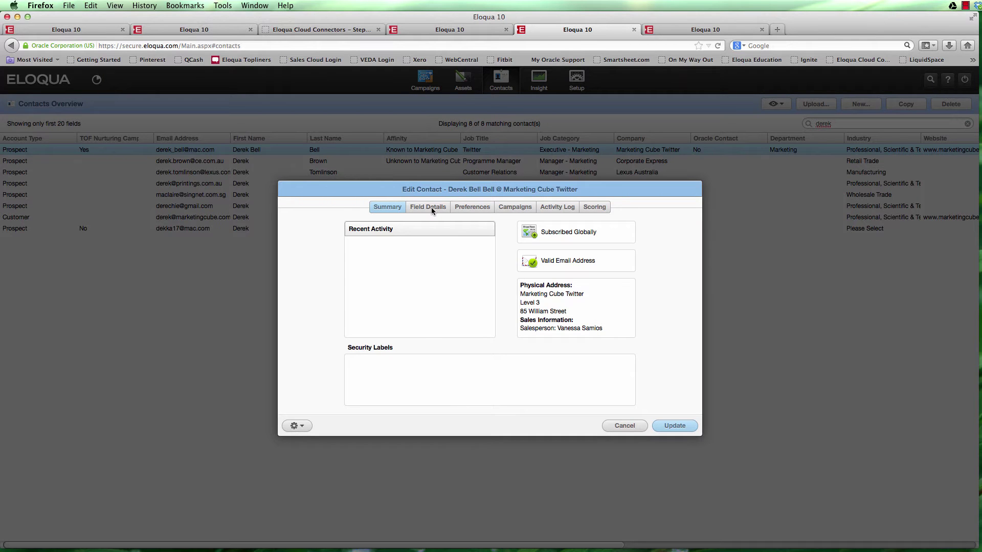
Show the open contact's field details using the Social Data from Sign On view.
left_click(431, 207)
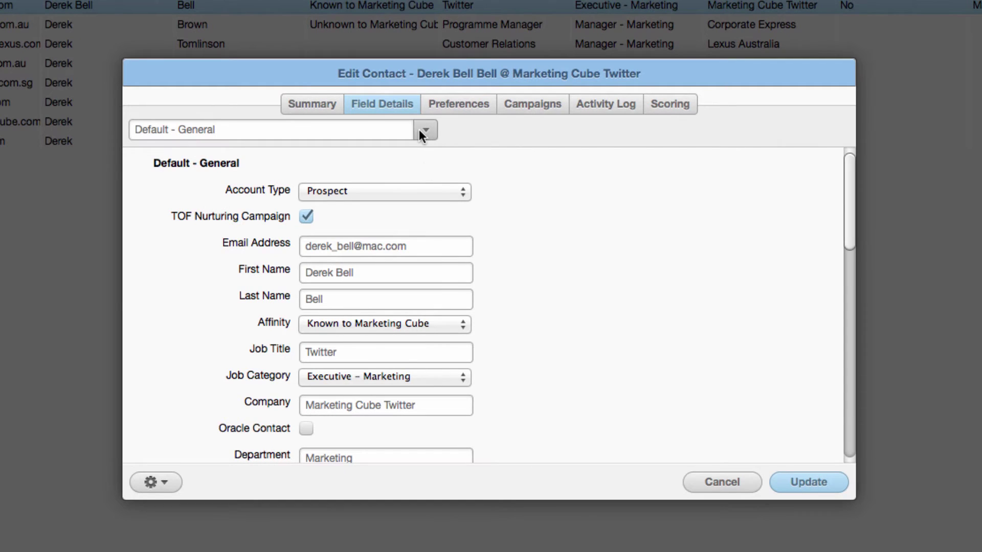
left_click(421, 130)
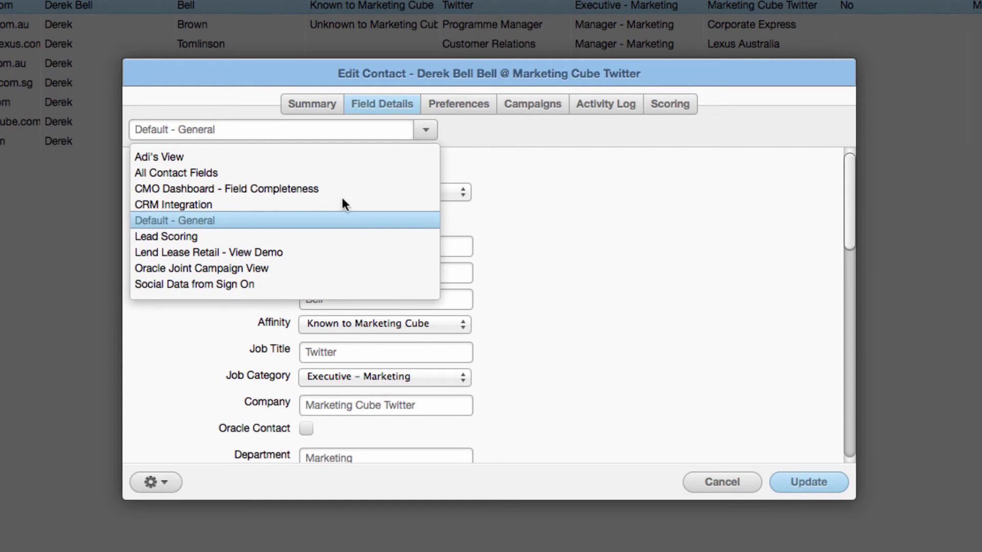
left_click(200, 285)
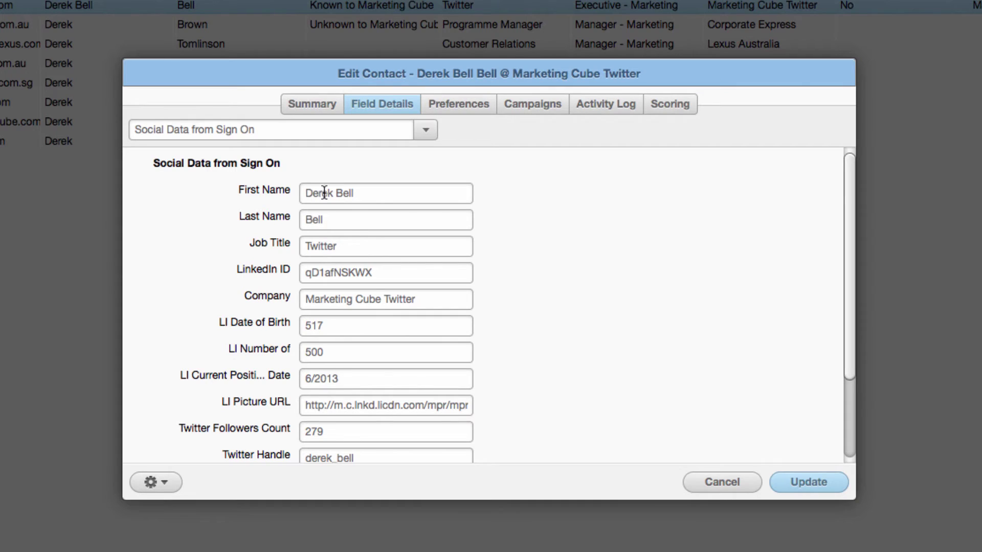
Examine the contact's name, job title, LinkedIn and Twitter fields, and close the record without updating it.
left_click_drag(305, 245, 338, 245)
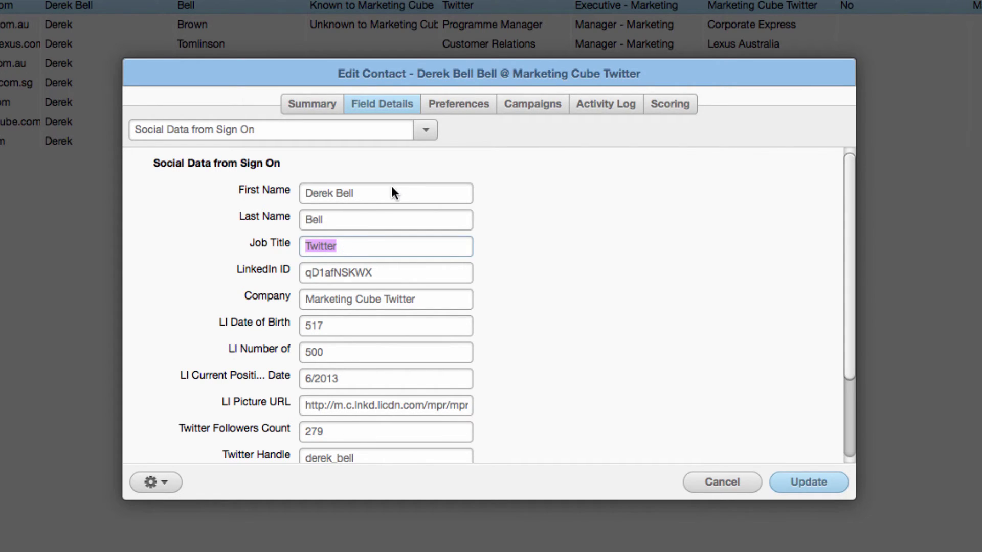
double_click(336, 192)
key("BackSpace")
key("BackSpace")
left_click(325, 352)
scroll(523, 391, "down", 3)
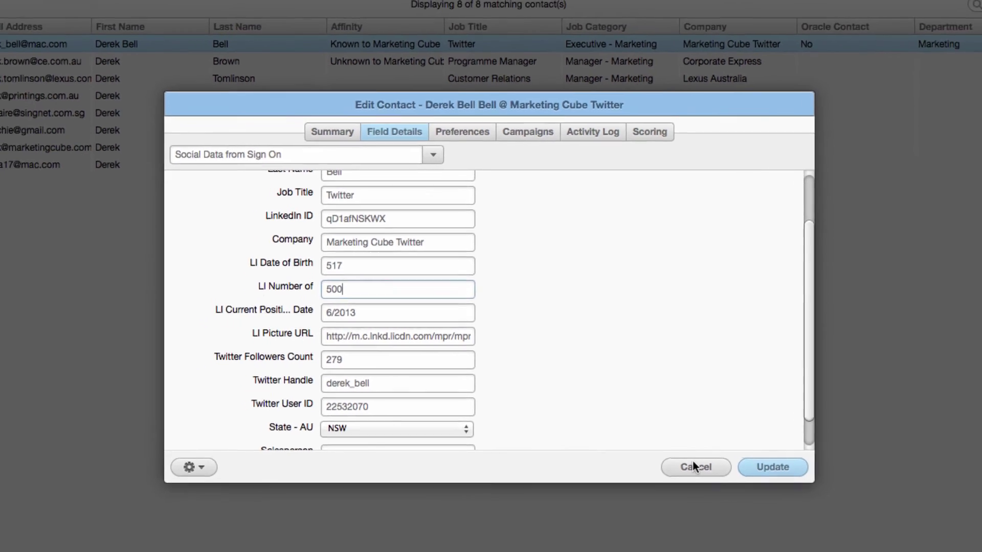
left_click(720, 479)
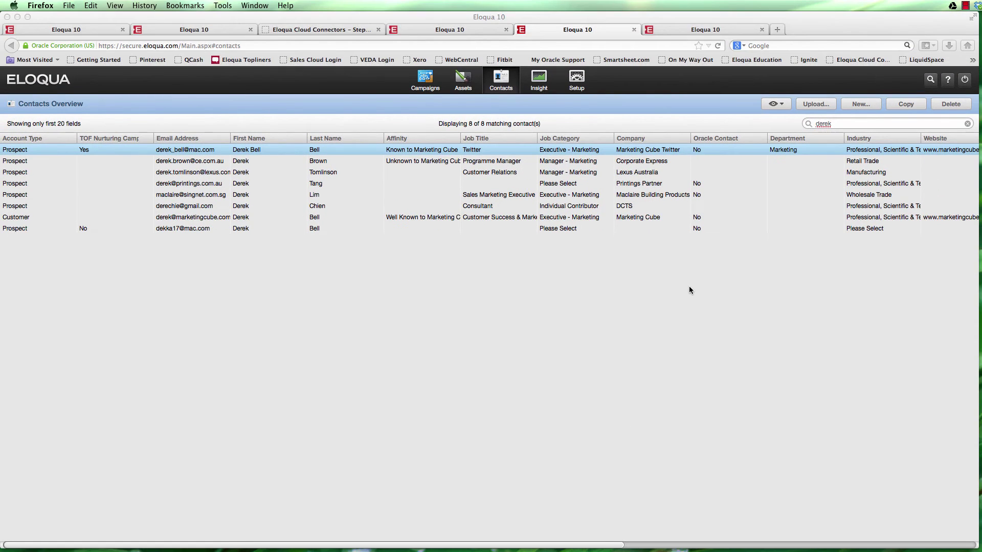
Revisit the landing page's sign-on buttons, and review the LI and Twitter fields in the Meetup Registration Form's design.
left_click(217, 29)
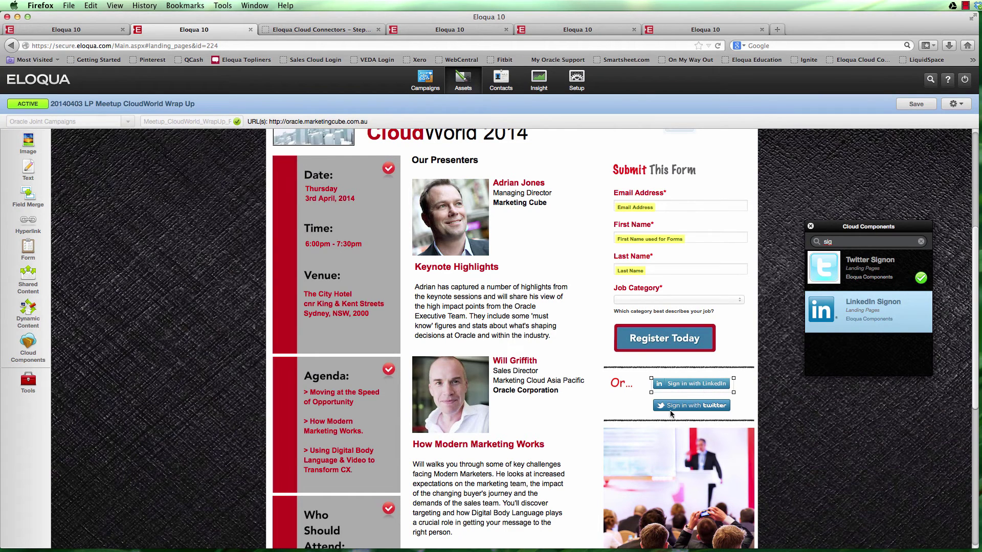
left_click(745, 409)
left_click(445, 32)
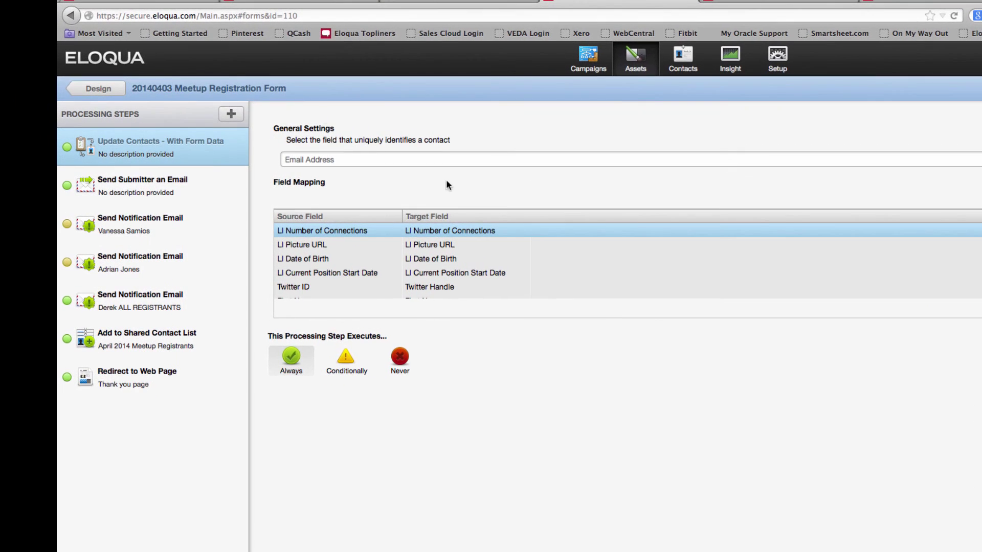
left_click(89, 85)
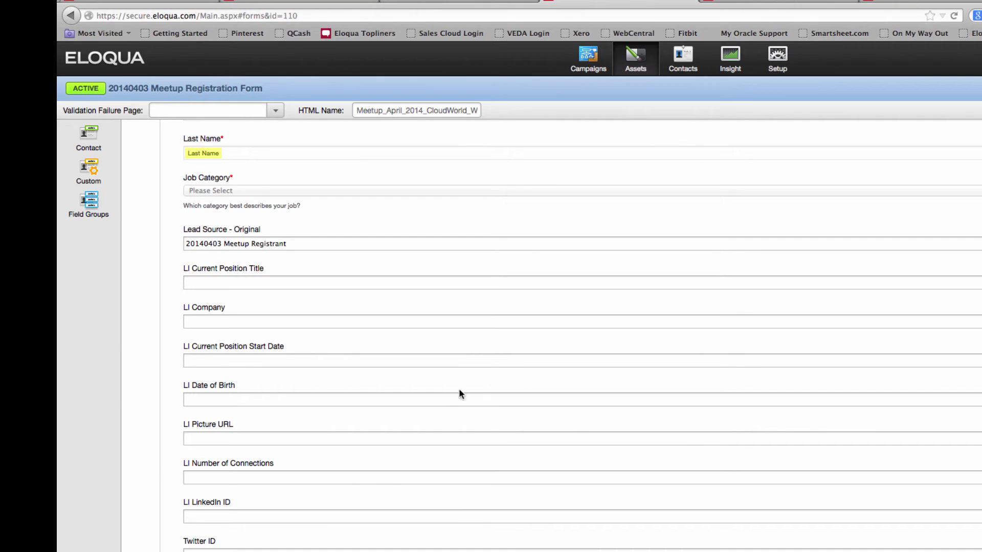
scroll(457, 426, "down", 3)
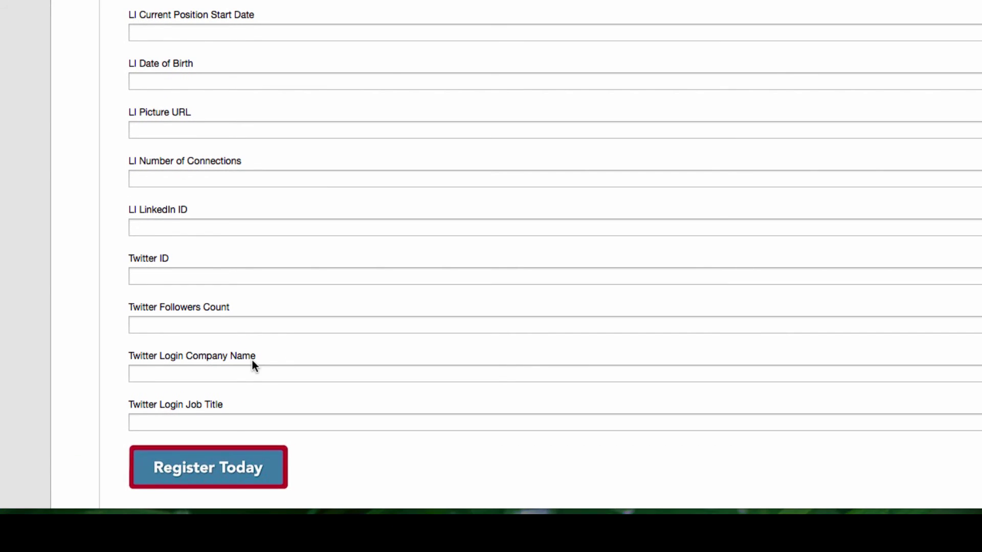
Return to the form's Update Contacts - With Form Data step and examine the field mappings down to LI Company.
scroll(252, 361, "up", 2)
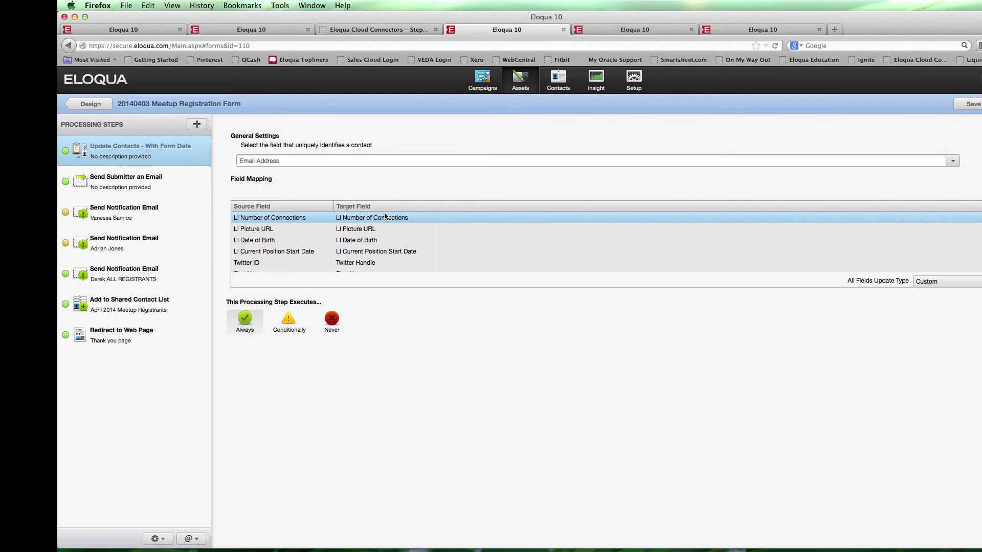
scroll(361, 249, "down", 5)
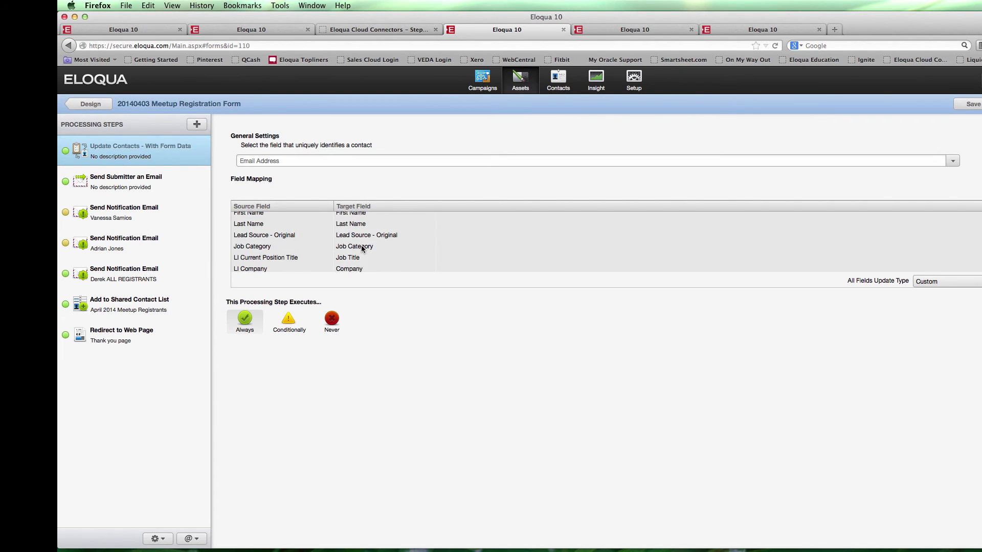
left_click(350, 244)
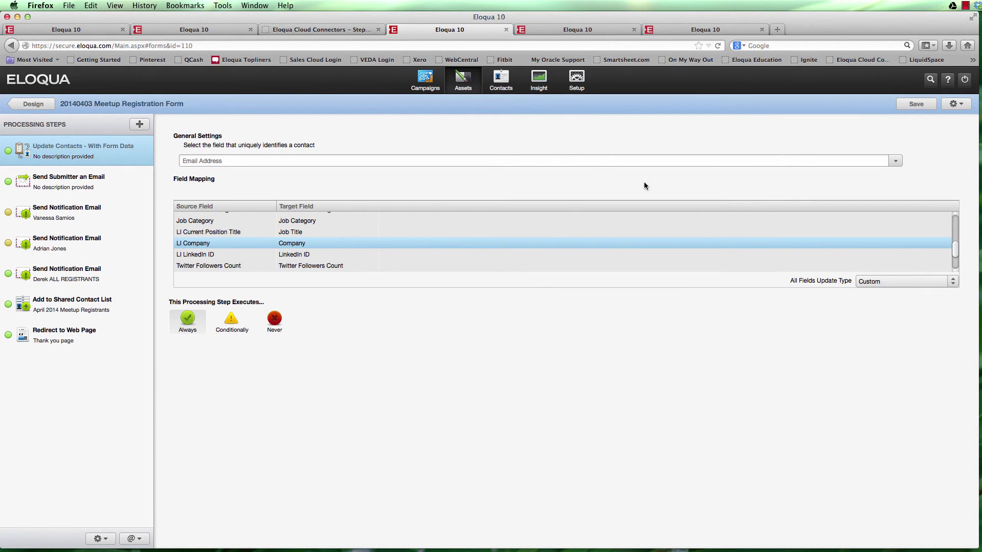
Open the recently accessed 20140403 Meetup Twitter Registration Form to view its fields.
left_click(464, 80)
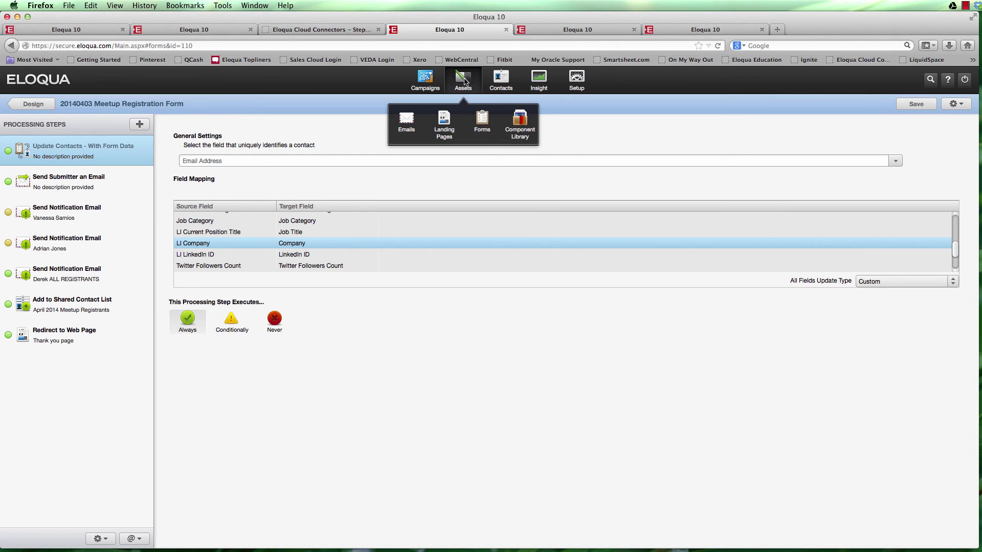
left_click(481, 121)
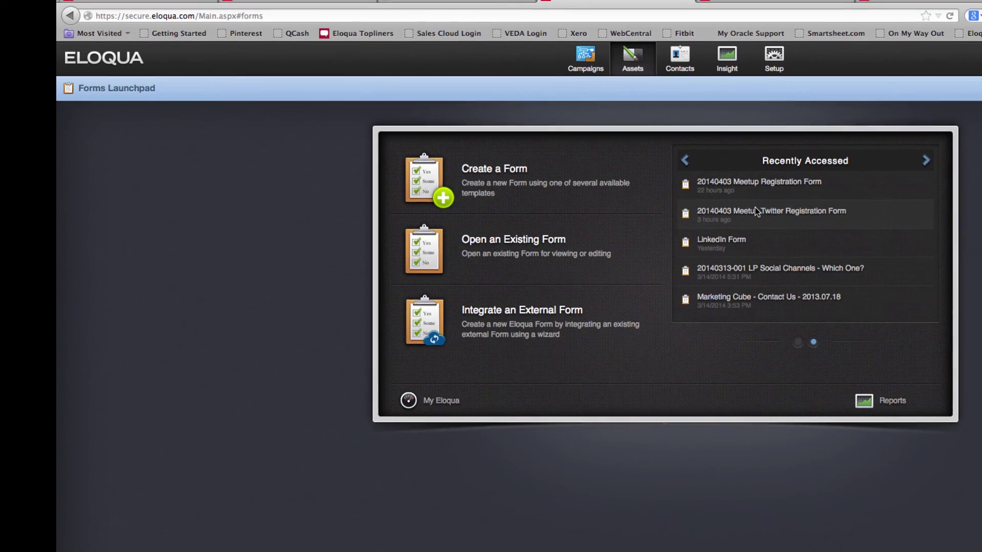
left_click(756, 211)
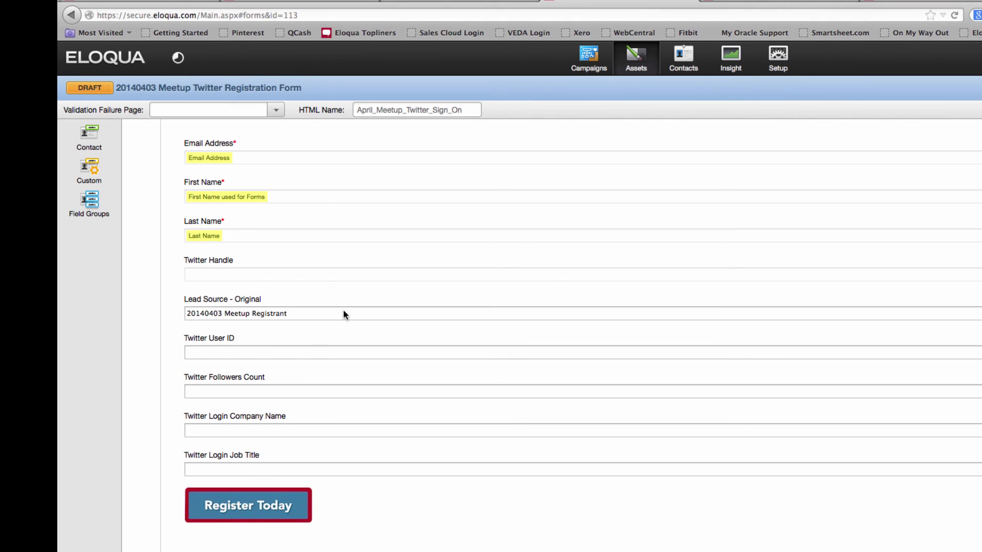
Open the landing page's Twitter Signon component settings and view its target Eloqua form.
left_click(340, 1)
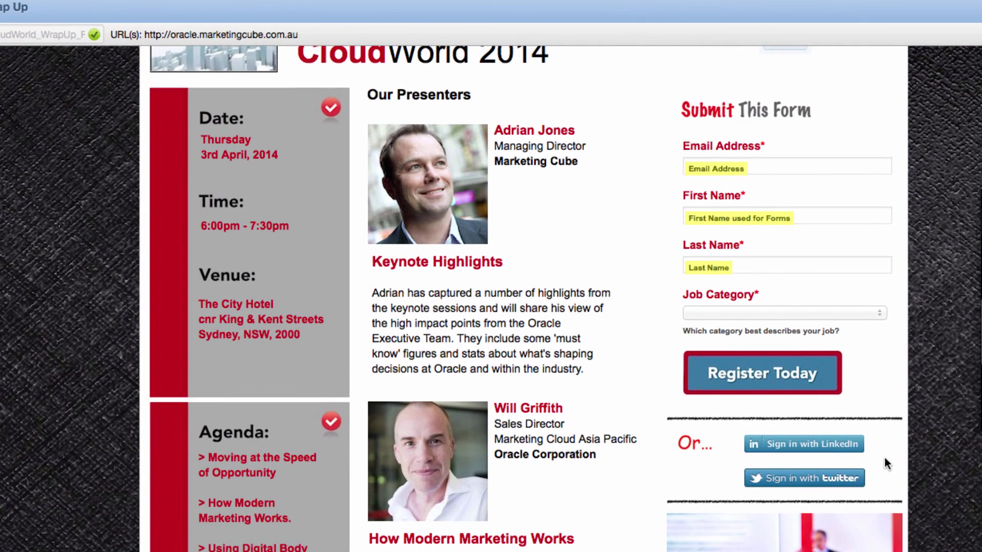
left_click(779, 479)
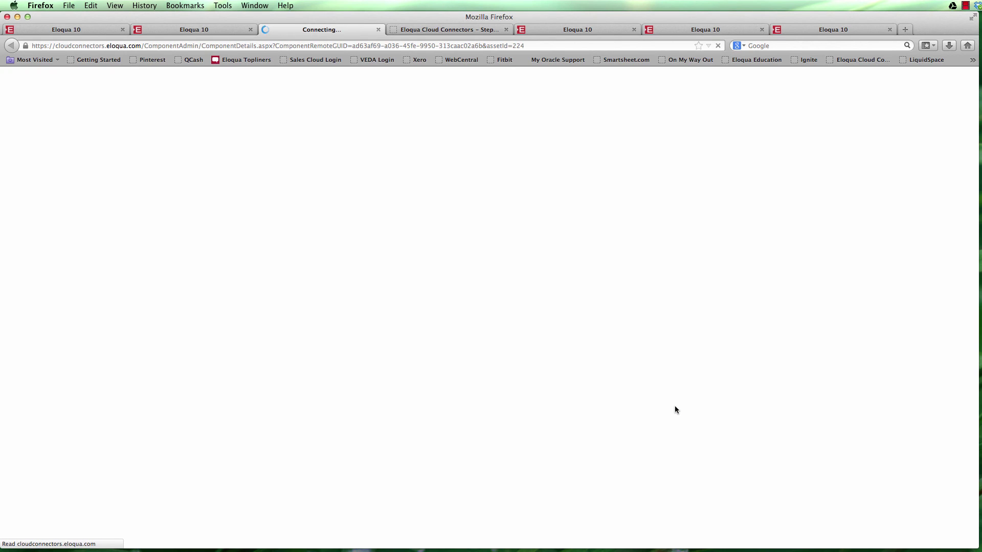
scroll(599, 290, "down", 5)
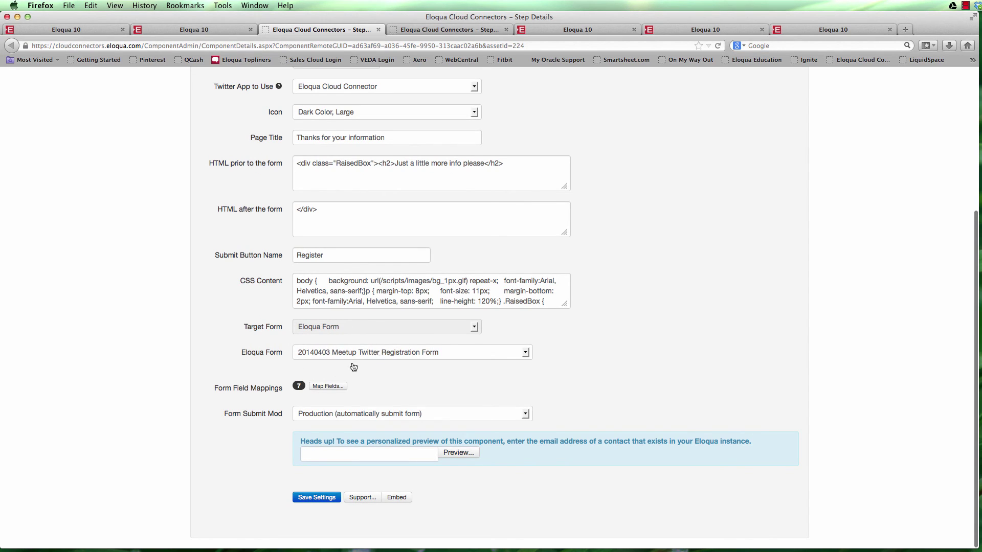
Open the Twitter component's form field mappings and move their window clear of the screen edge.
left_click(327, 386)
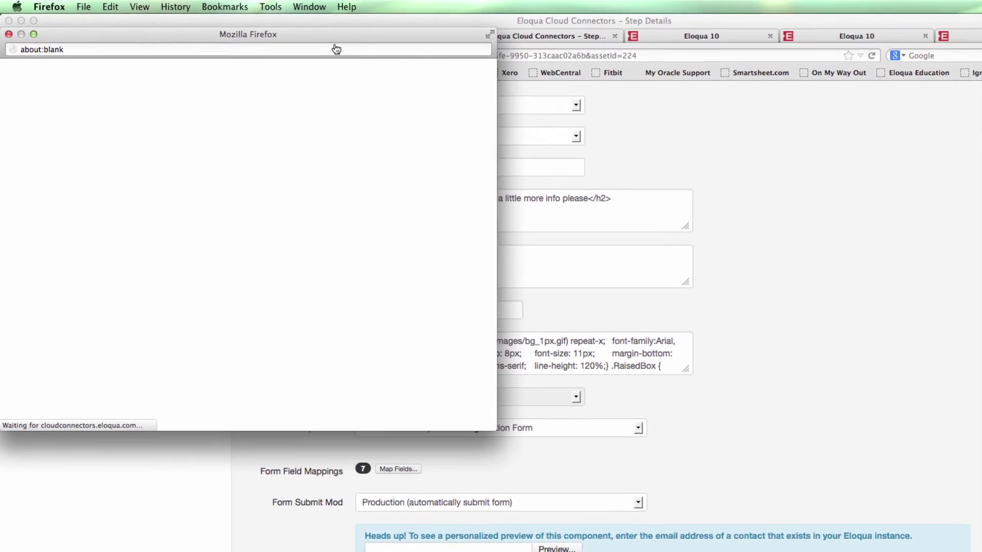
left_click_drag(248, 29, 542, 65)
left_click_drag(657, 80, 659, 79)
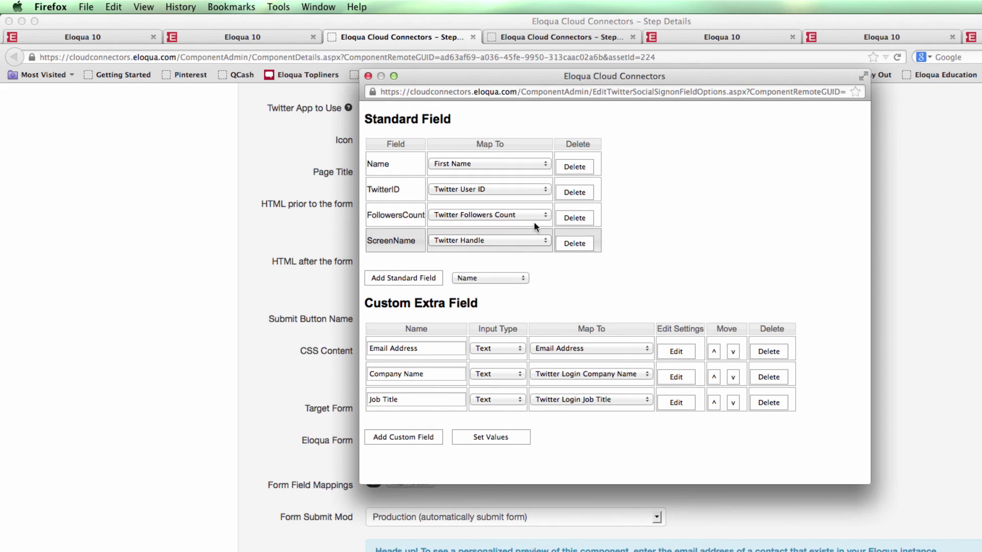
Inspect the available standard Twitter fields and the form fields offered for Name, keeping it mapped to First Name.
left_click(504, 279)
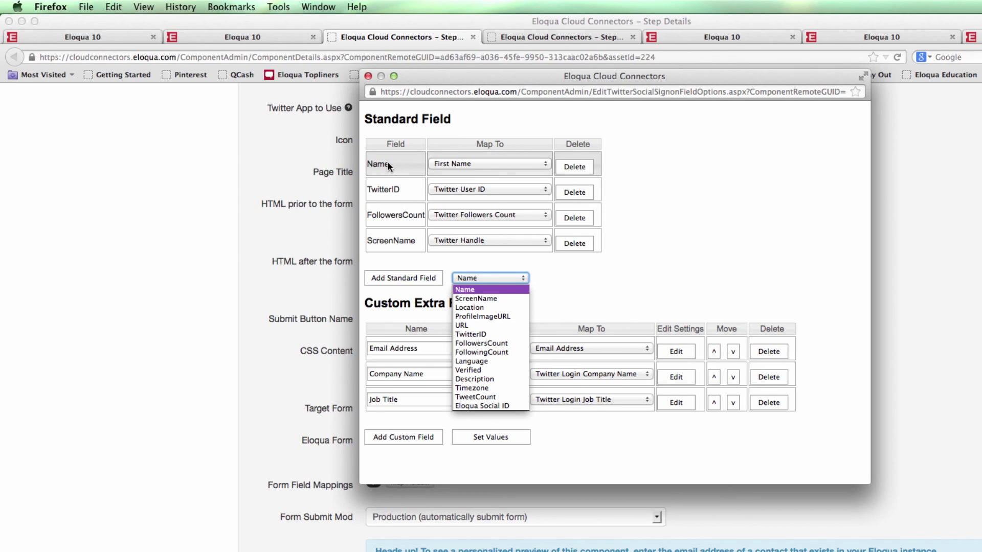
left_click(500, 163)
left_click(499, 161)
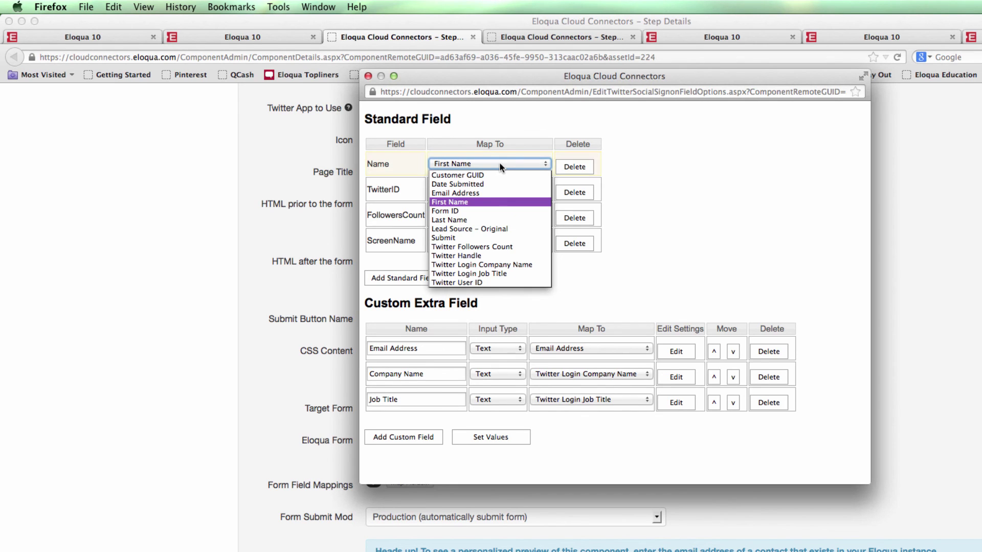
left_click(471, 202)
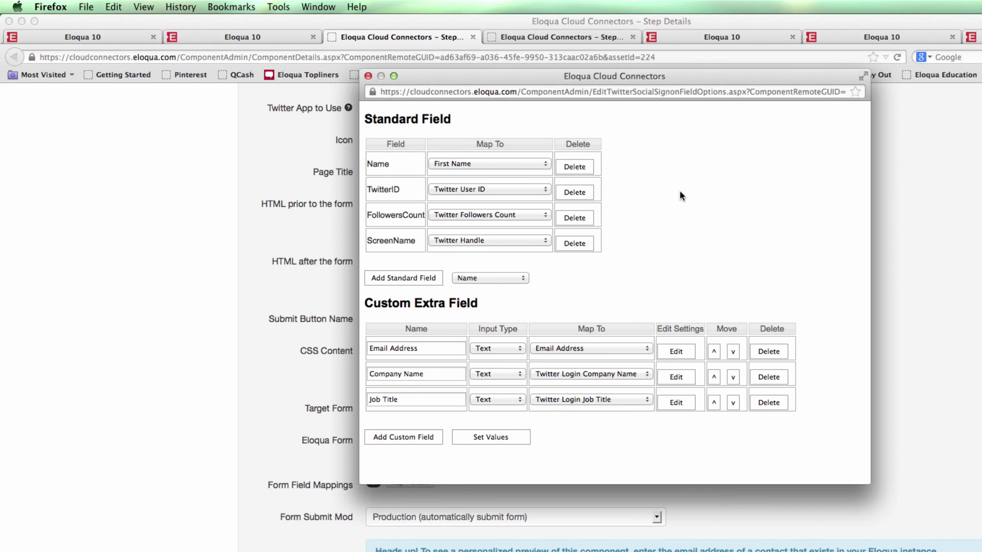